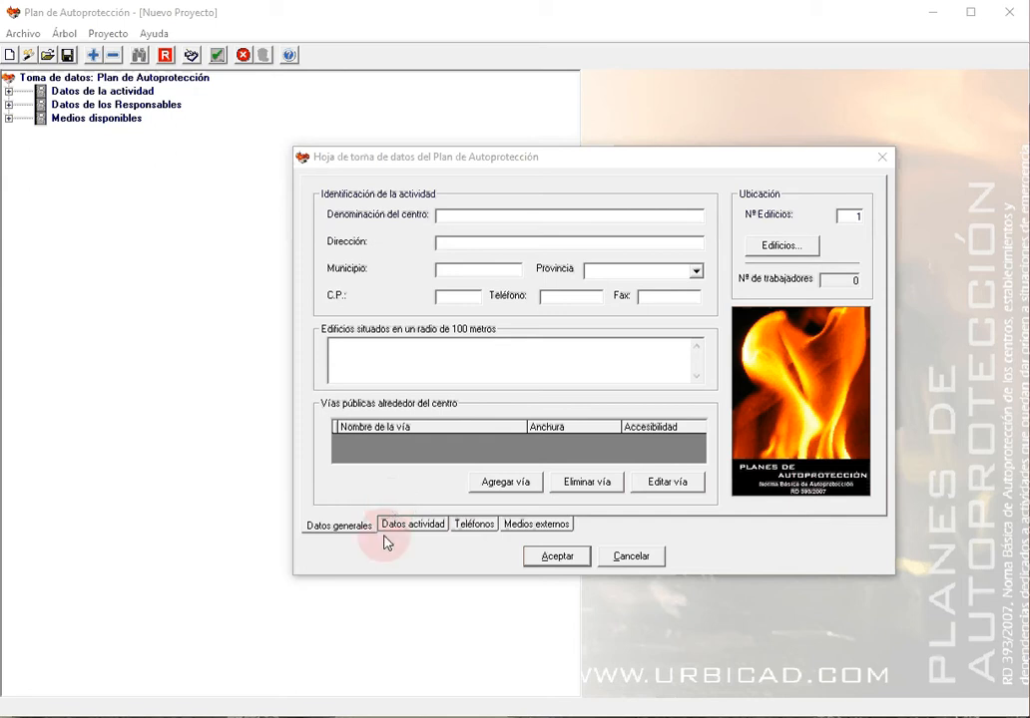
Review the blank data sheet's sections for general data, activity data, telephones and external means.
left_click(326, 530)
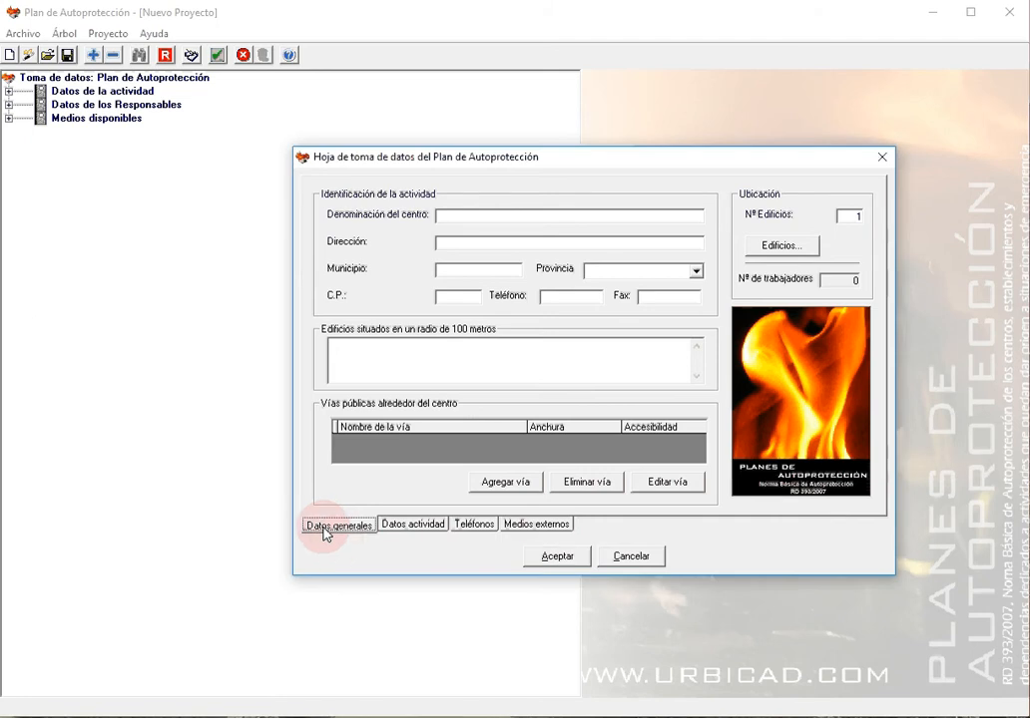
left_click(405, 526)
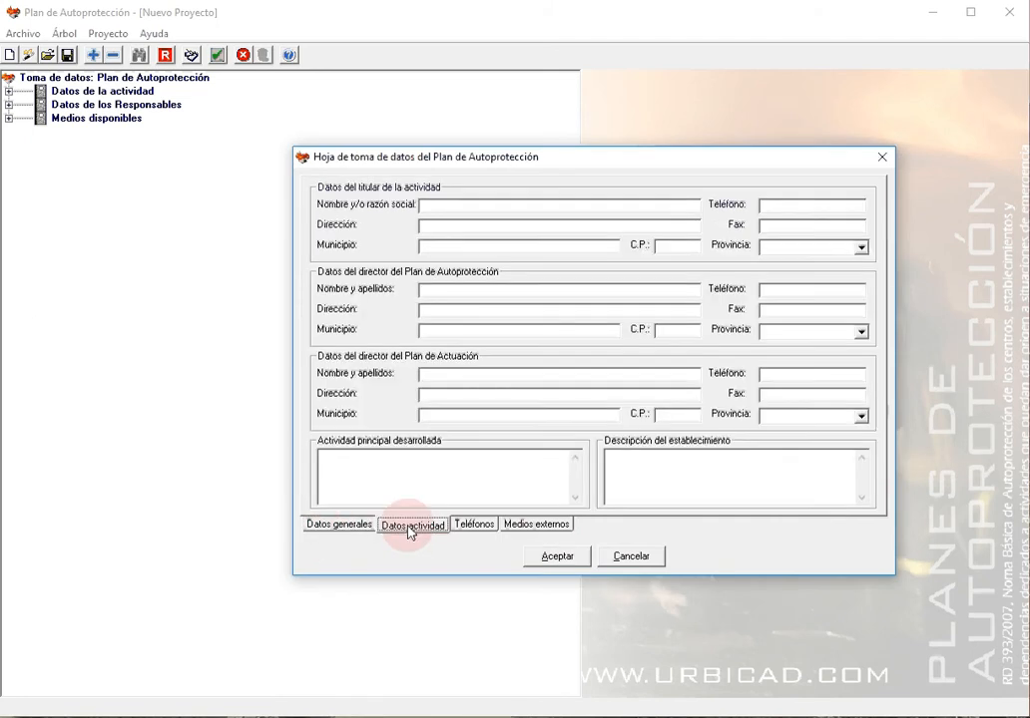
left_click(465, 529)
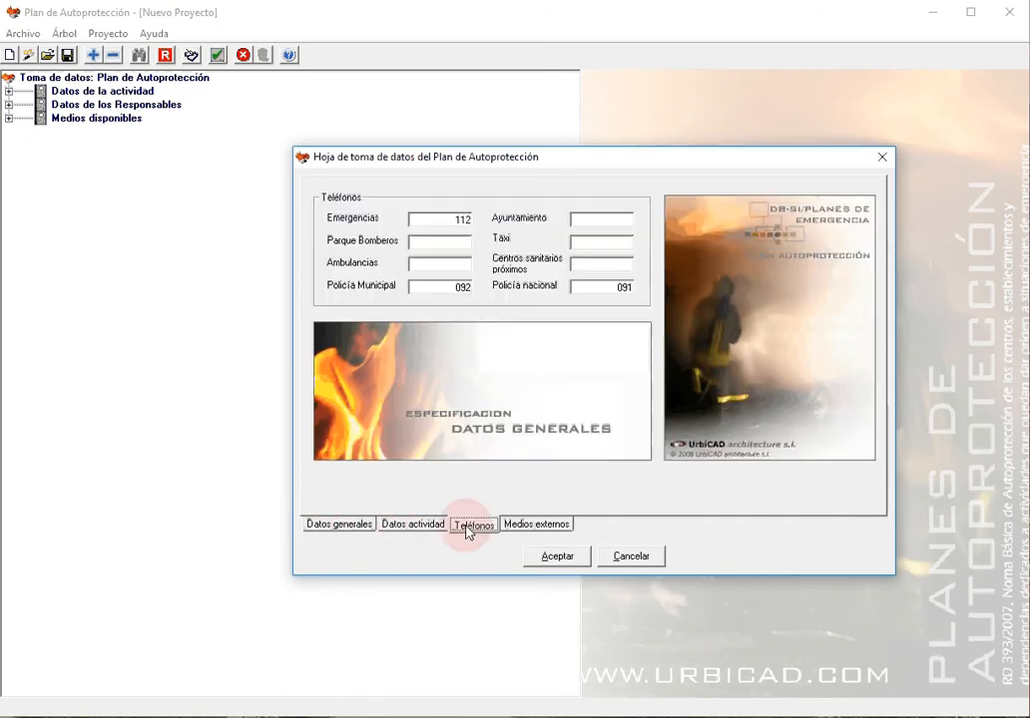
left_click(521, 529)
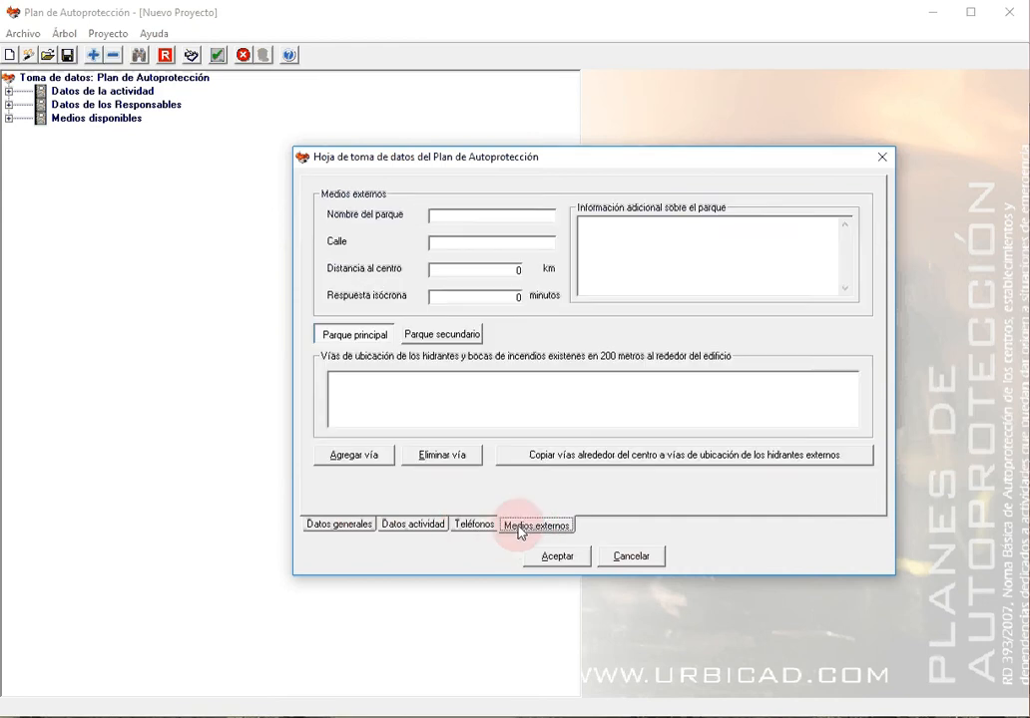
left_click(341, 525)
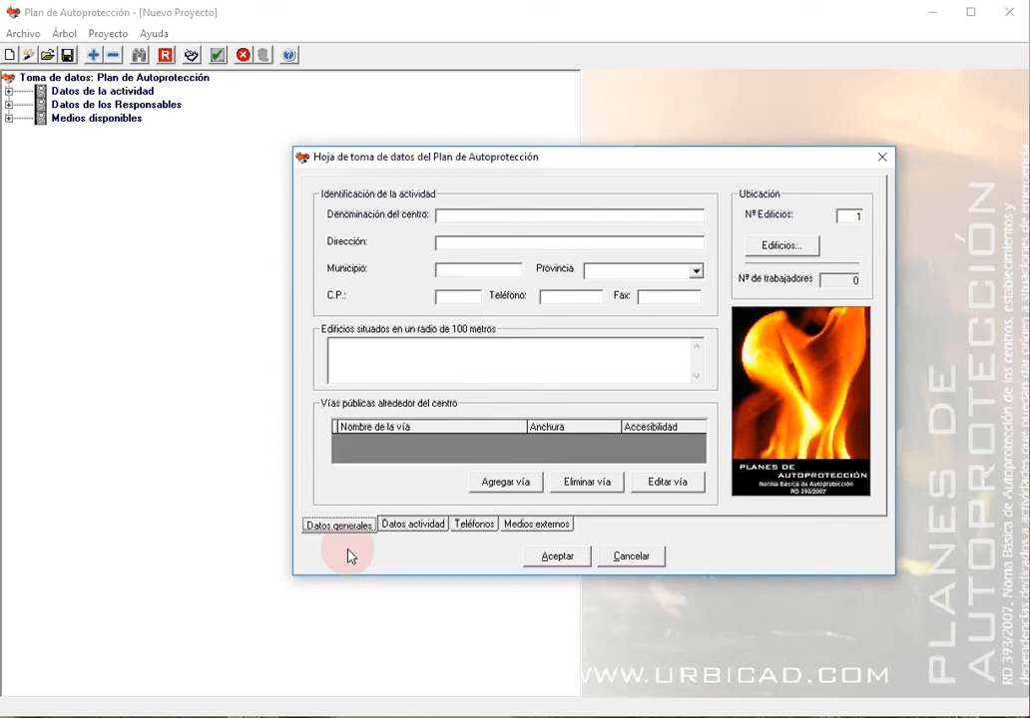
Examine Edificio 1's construction and evacuation fields and its lists of general and extinguishing installations.
left_click(768, 248)
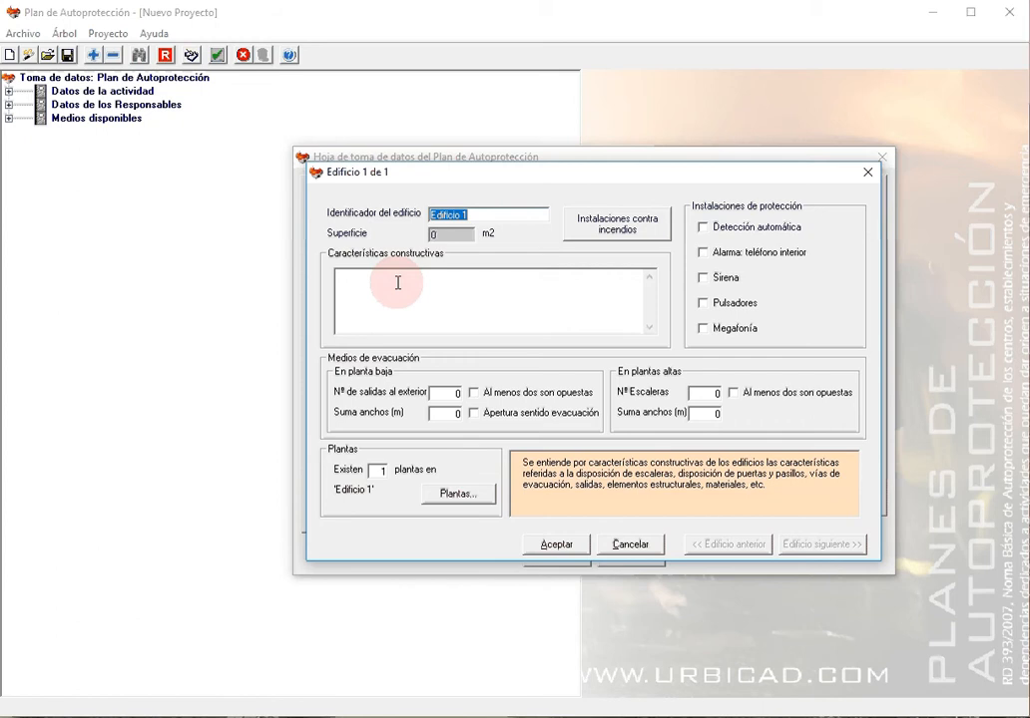
left_click(397, 283)
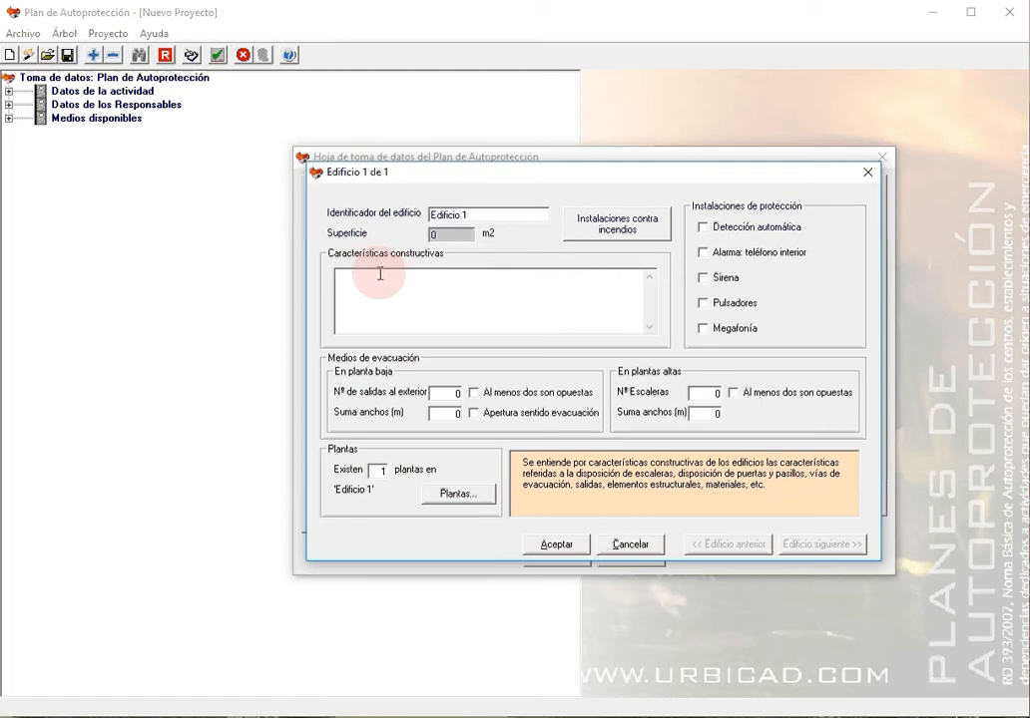
double_click(437, 393)
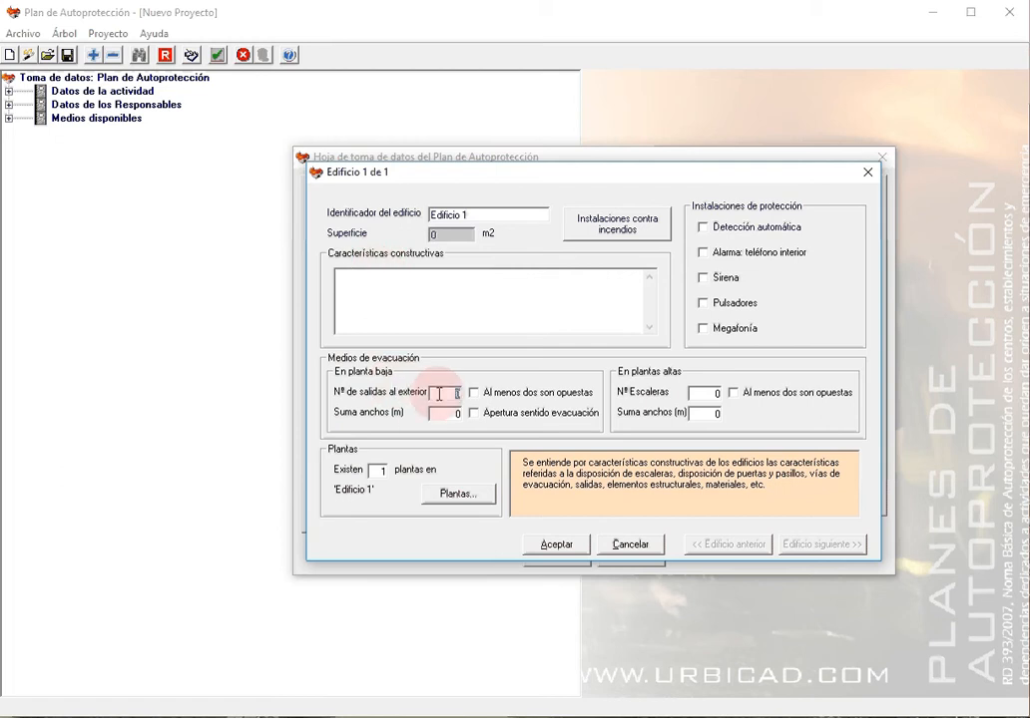
double_click(449, 412)
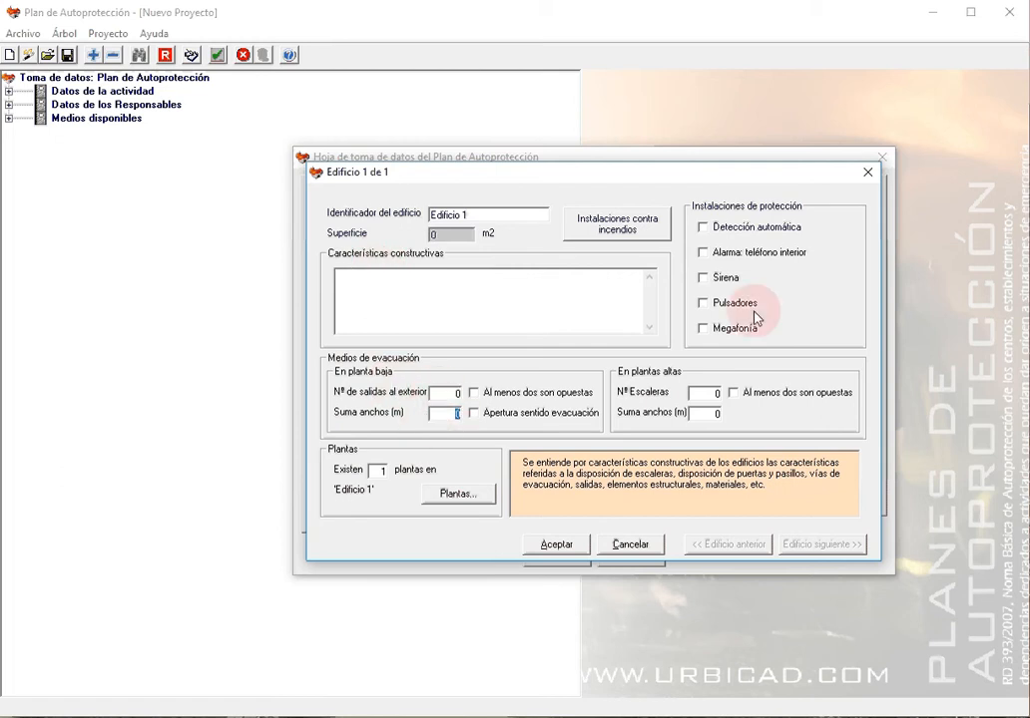
left_click(610, 234)
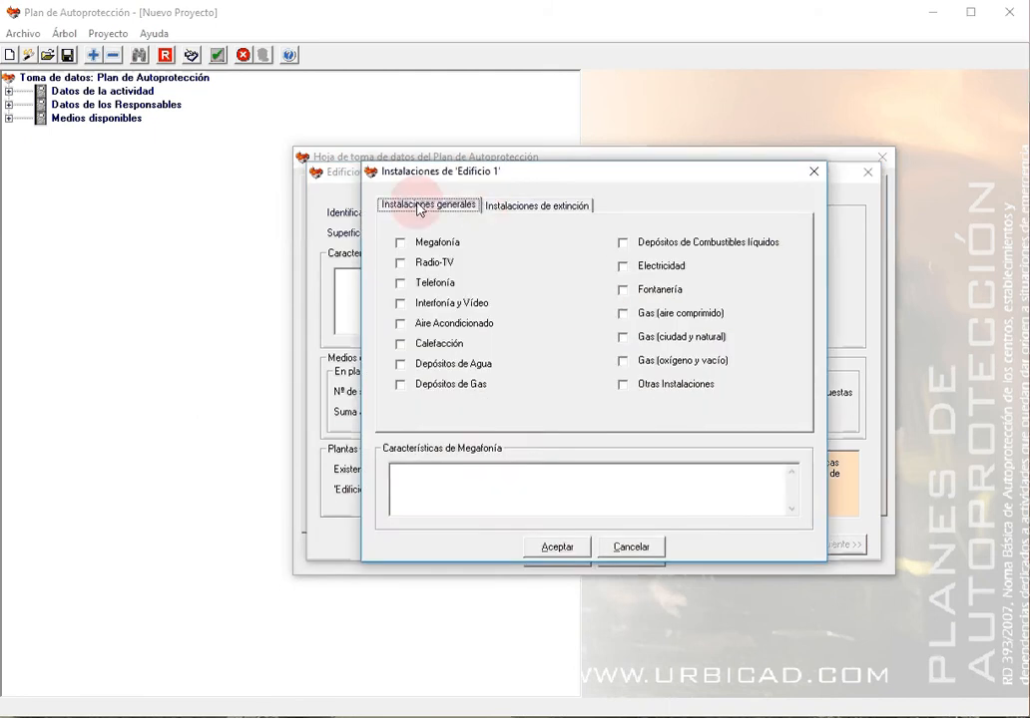
left_click(508, 212)
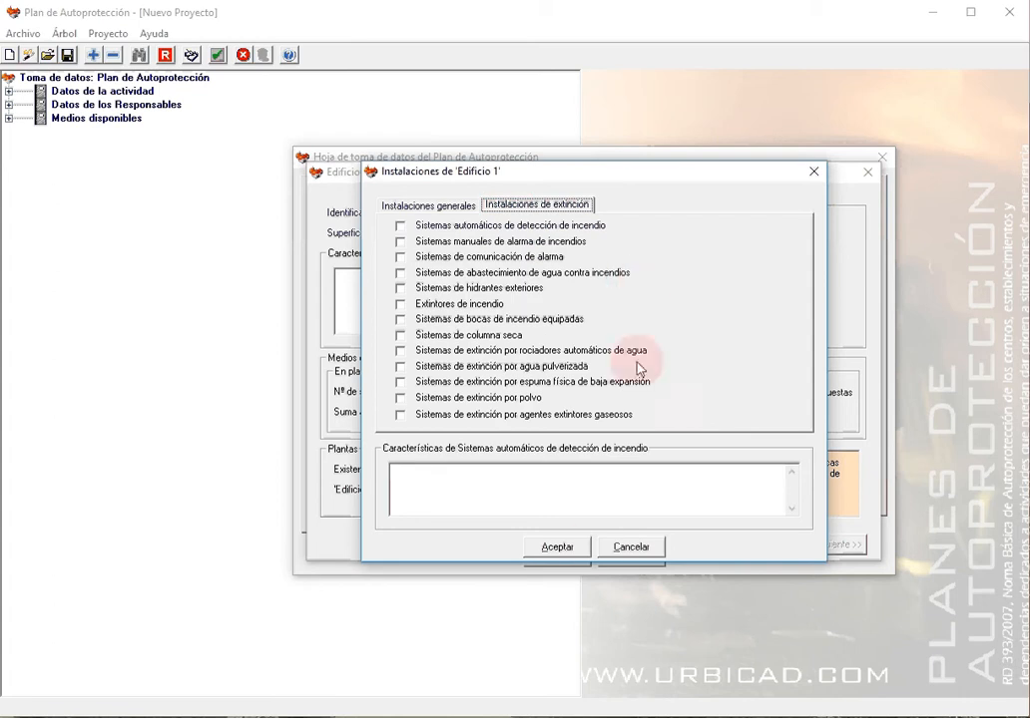
left_click(599, 546)
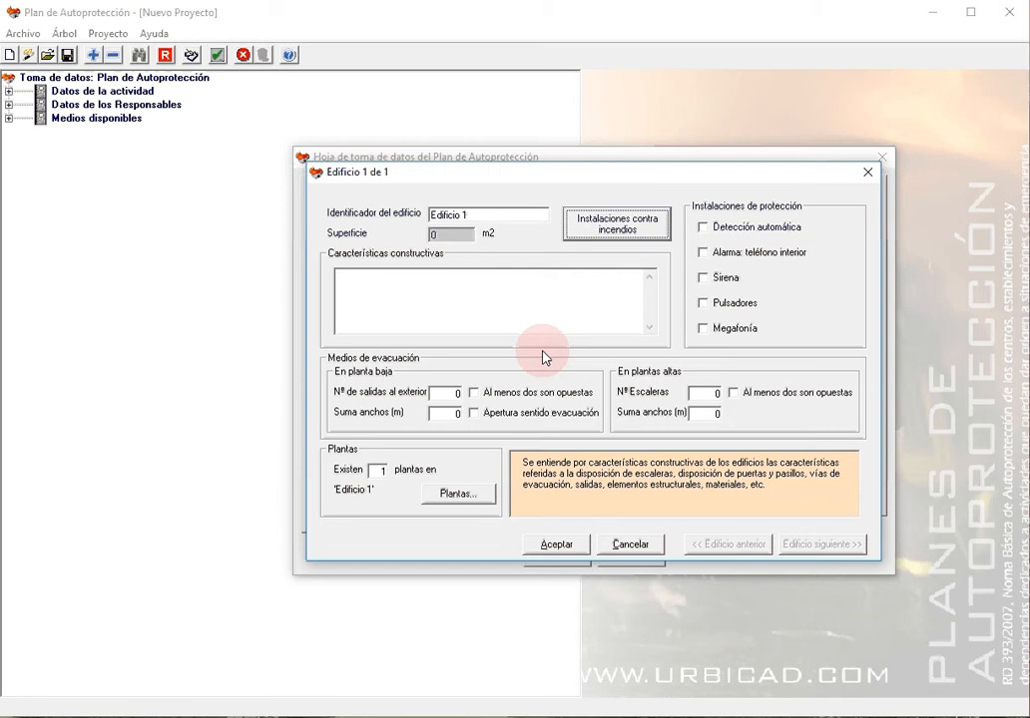
Examine the floor form of Edificio 1, check its validation with the empty data, and close the whole data sheet.
left_click(450, 495)
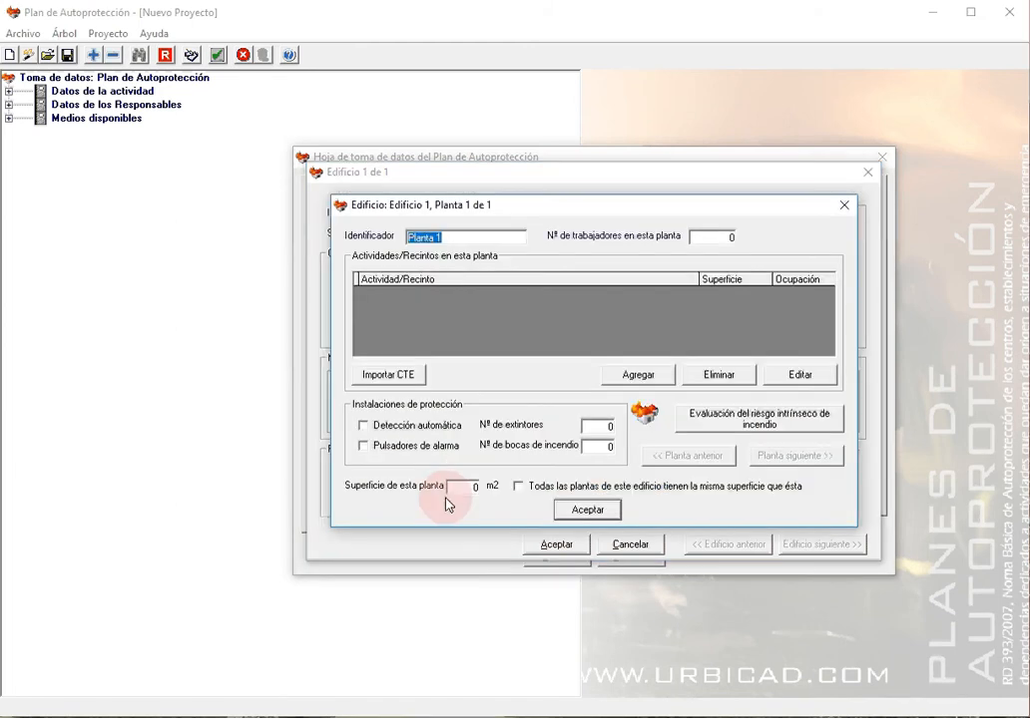
left_click(452, 237)
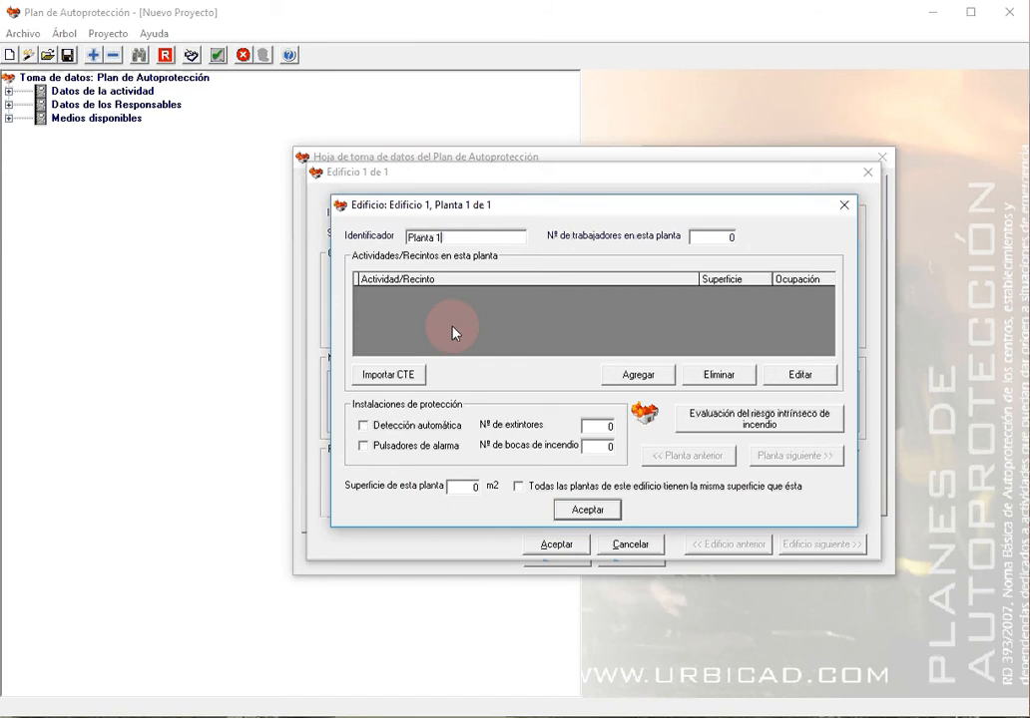
left_click(600, 511)
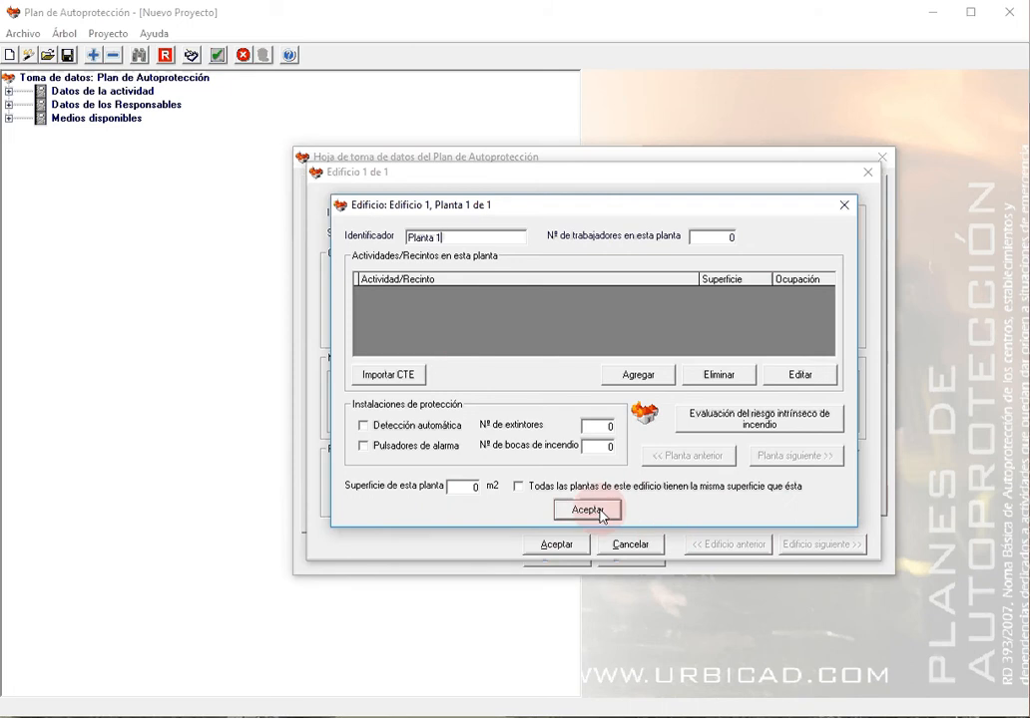
left_click(599, 510)
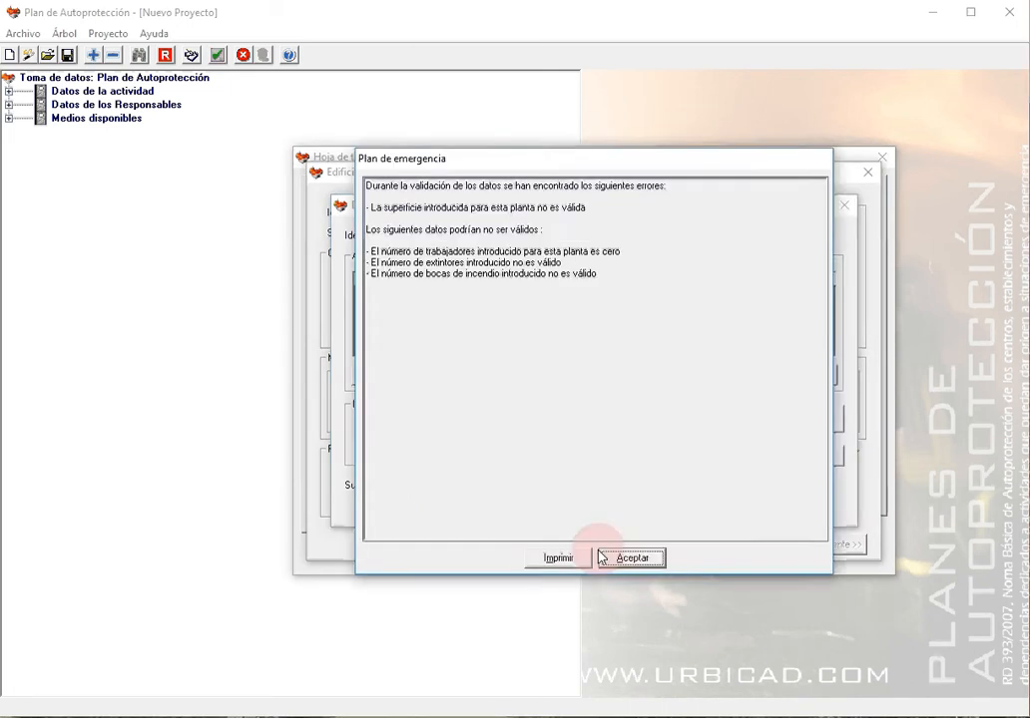
left_click(626, 560)
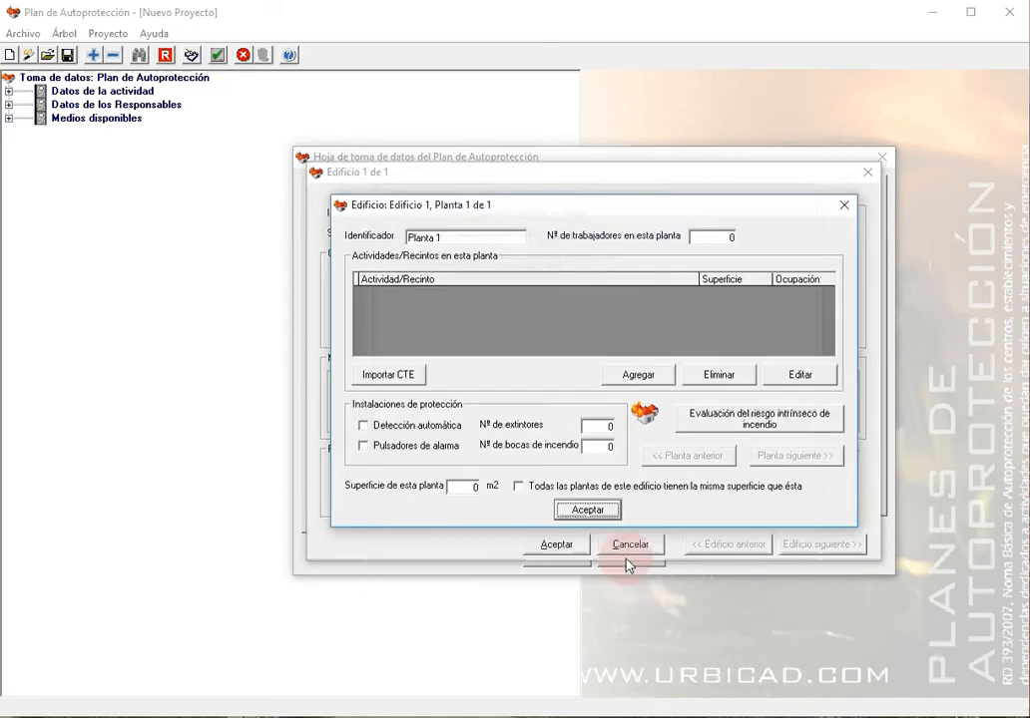
left_click(844, 204)
left_click(867, 173)
left_click(872, 163)
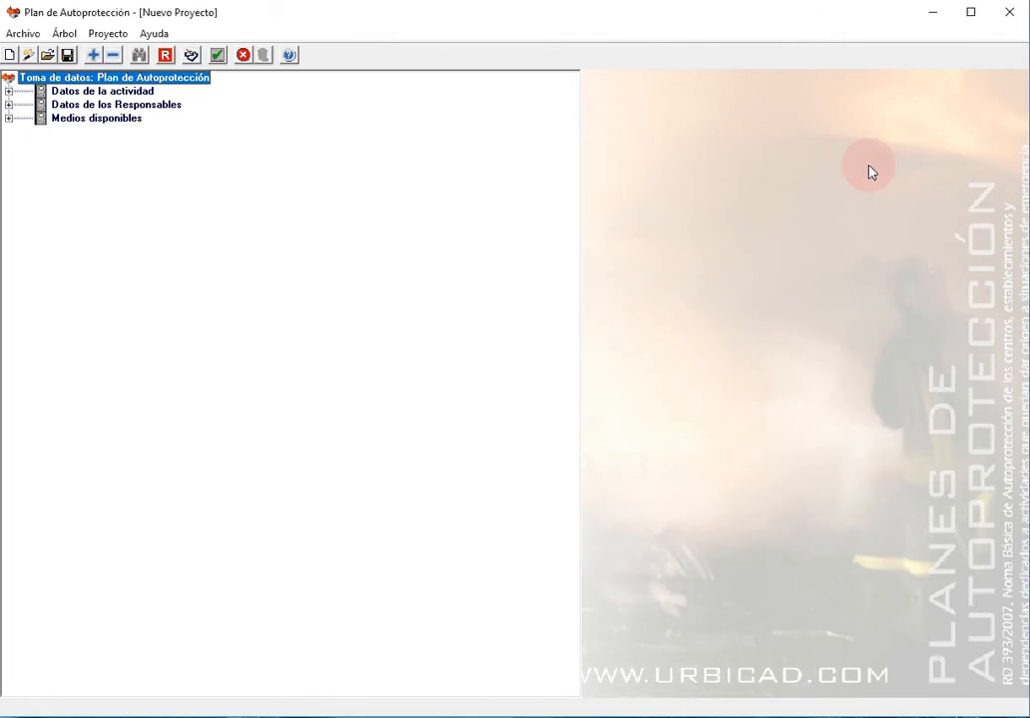
Open the recent project Toma de Datos.ptd and display its self-protection plan data sheet.
left_click(22, 32)
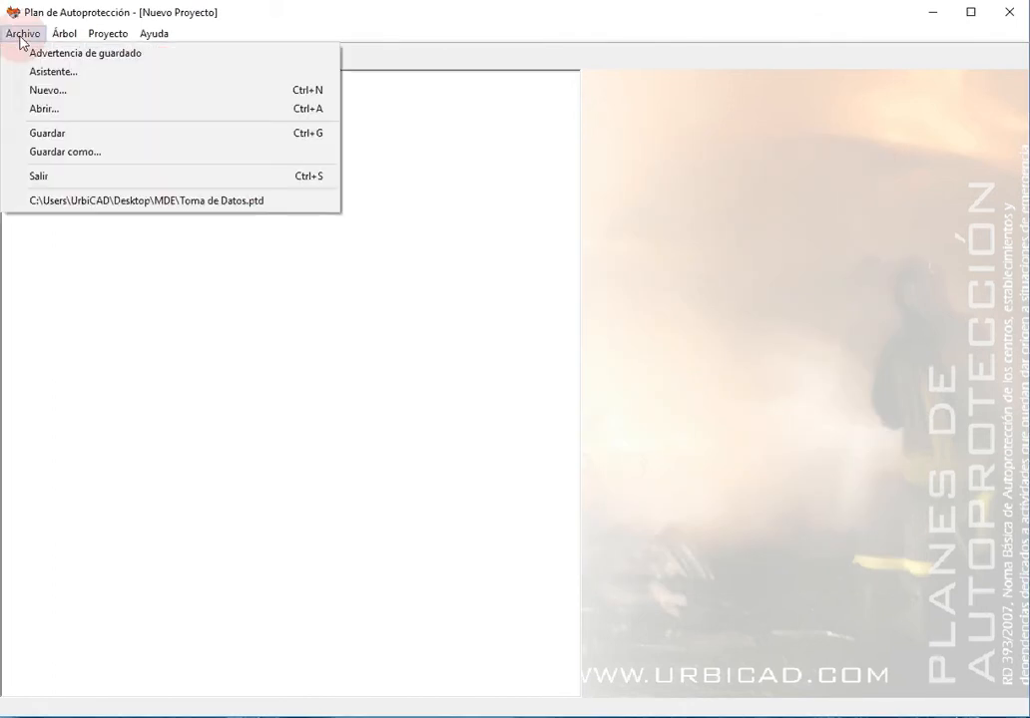
left_click(44, 200)
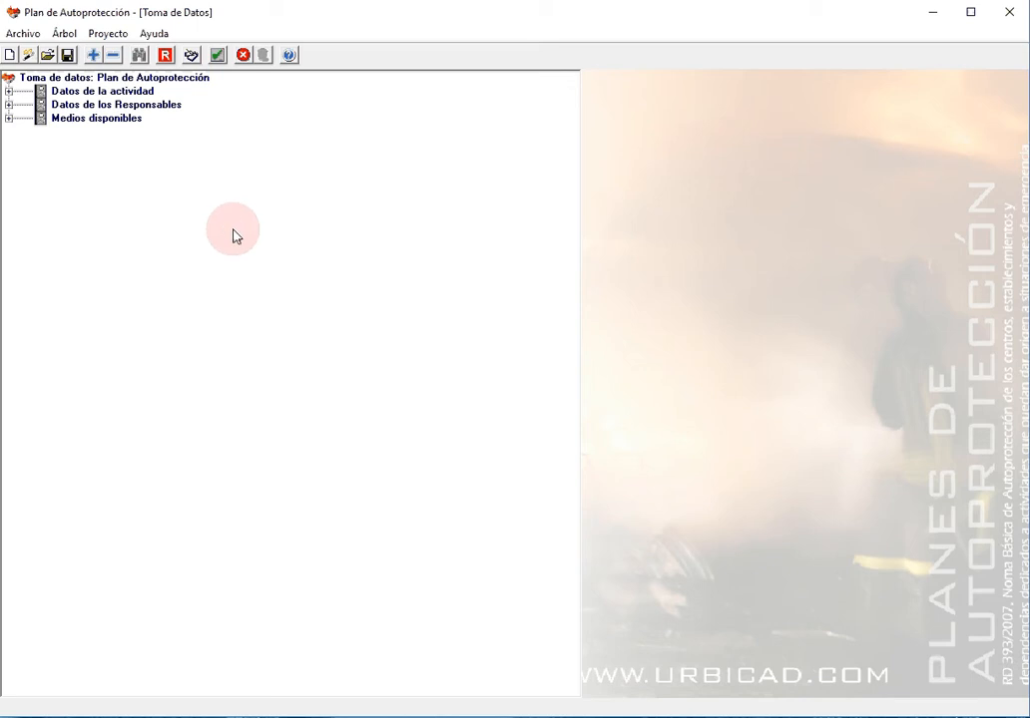
left_click(191, 56)
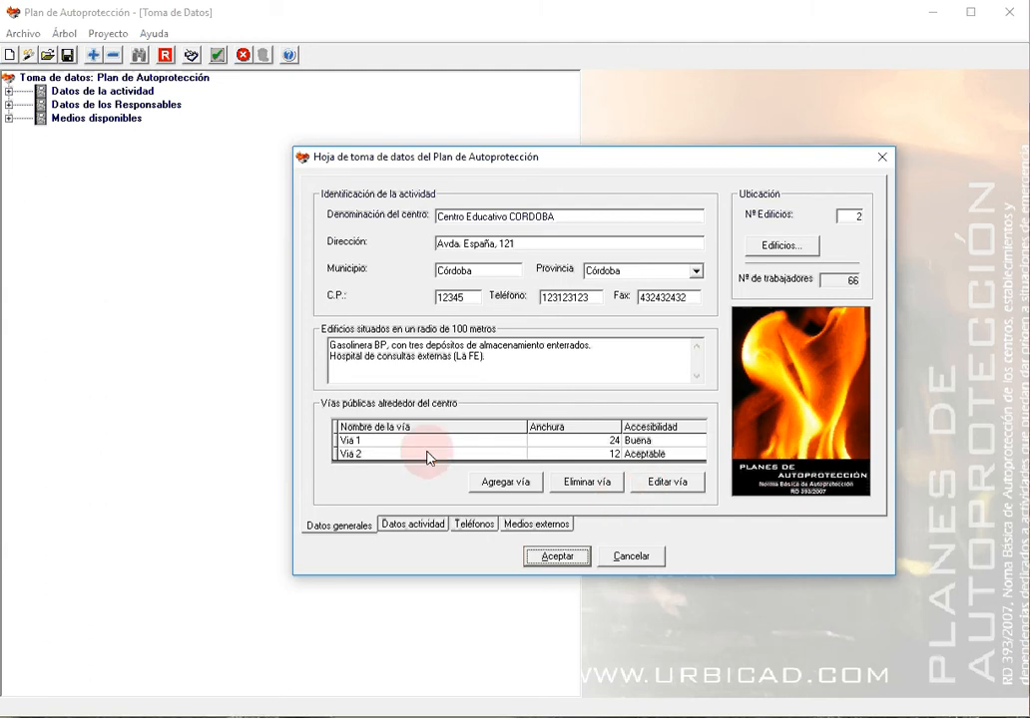
Review the project's activity data, including main activity and establishment description, and its emergency telephone numbers.
left_click(413, 525)
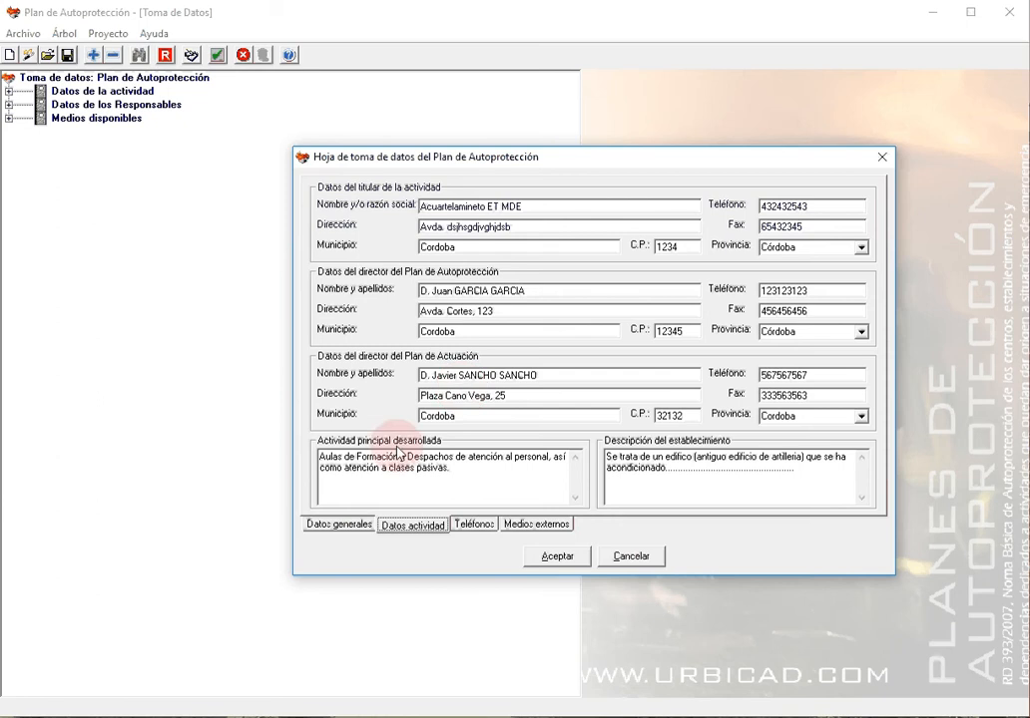
left_click(458, 469)
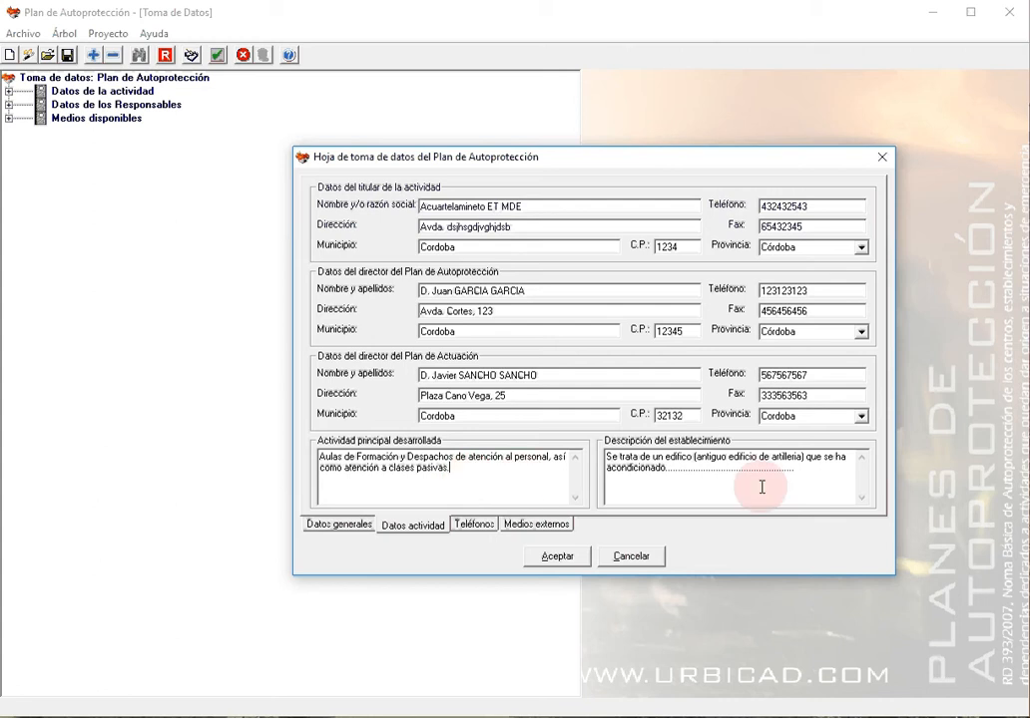
left_click(812, 470)
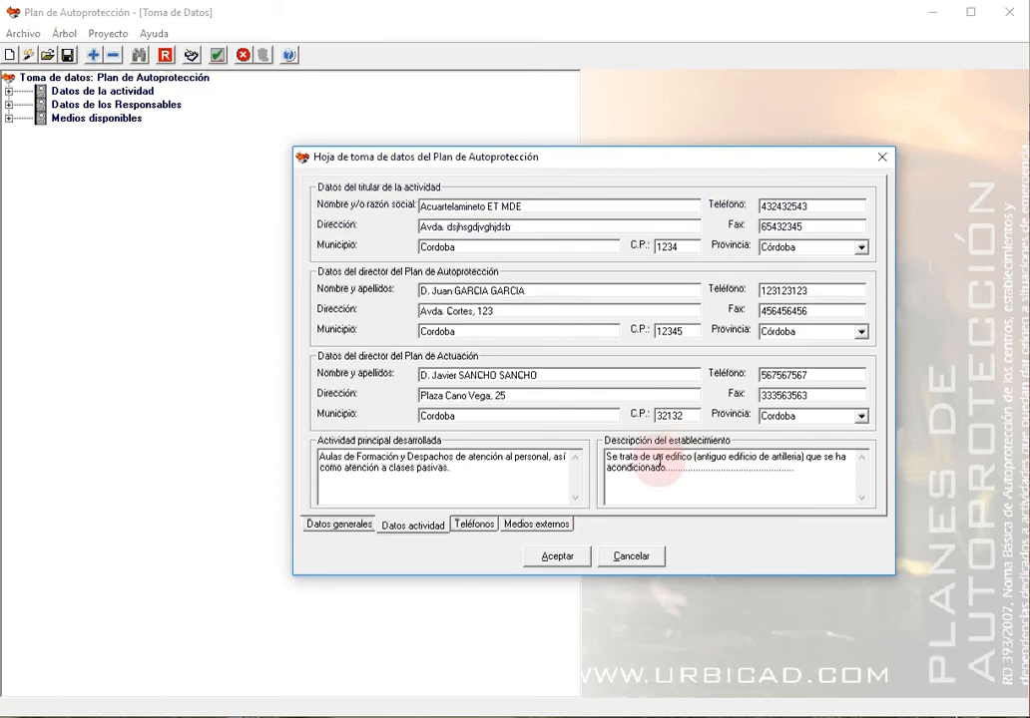
left_click(474, 524)
left_click(580, 404)
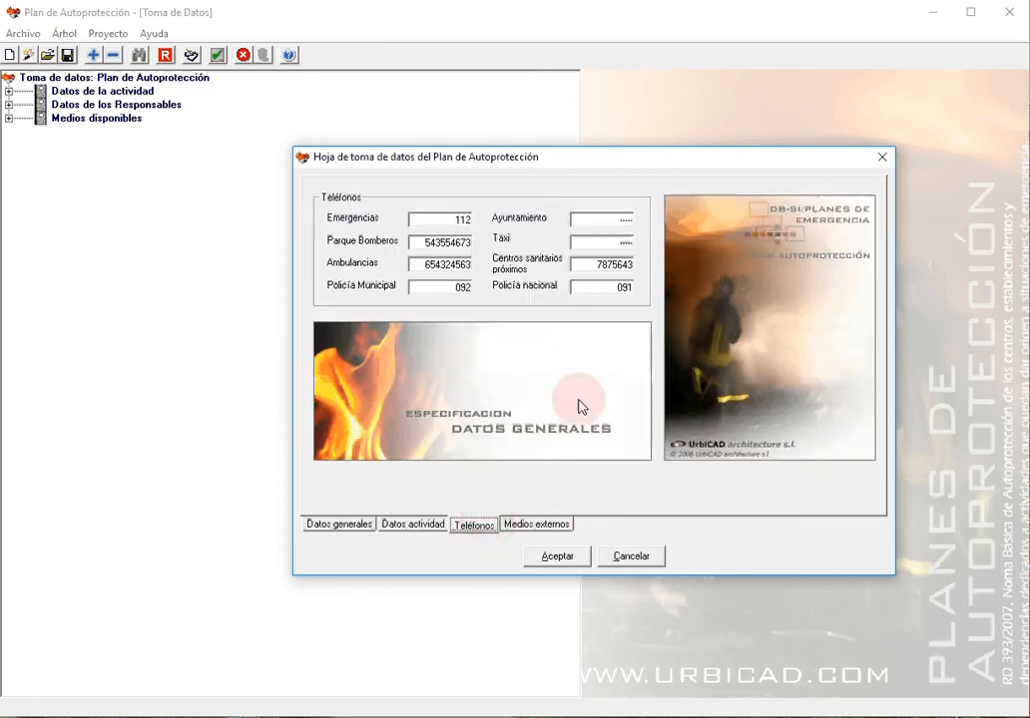
left_click(449, 262)
left_click(457, 290)
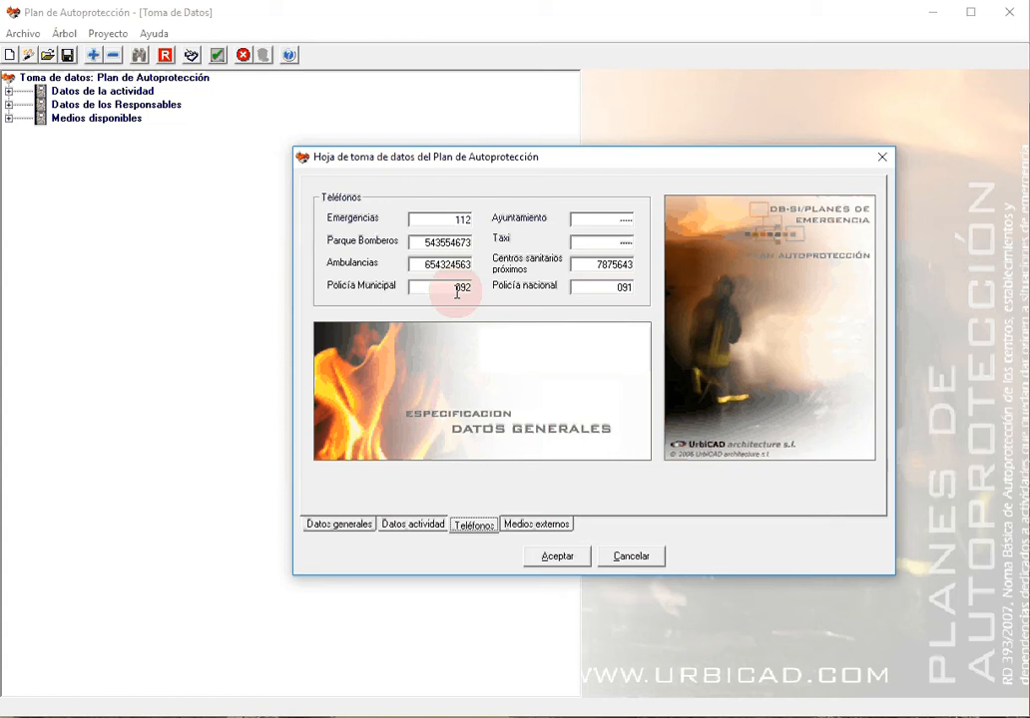
Add "Vehiculos" and "Personal" on separate lines to the main fire station's additional information, after checking the secondary station.
left_click(536, 524)
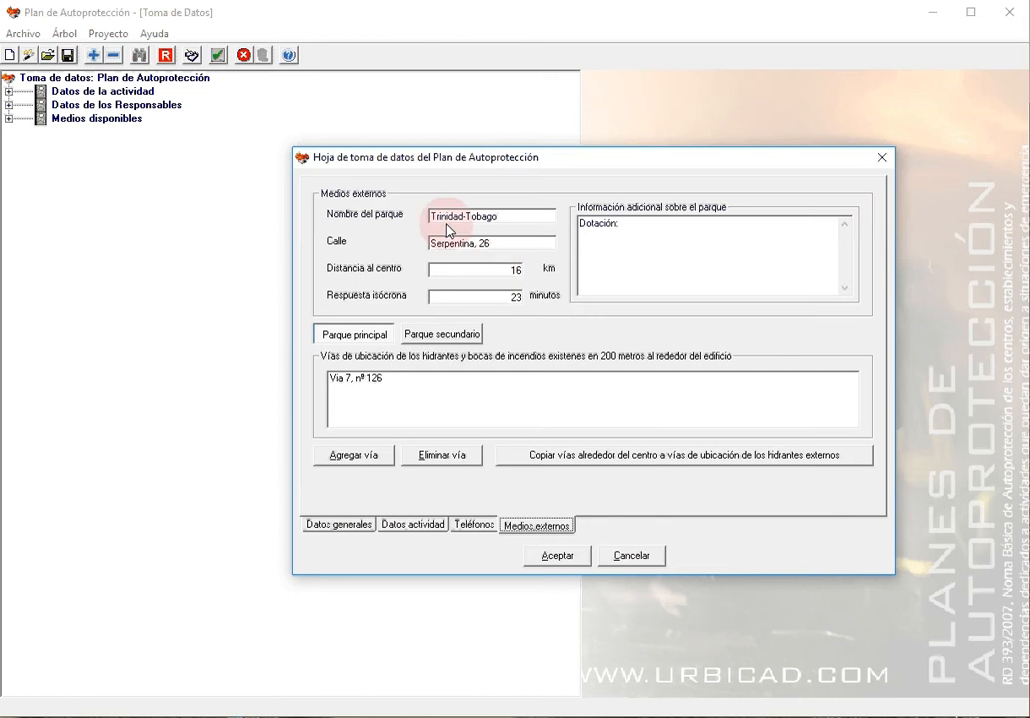
left_click(435, 335)
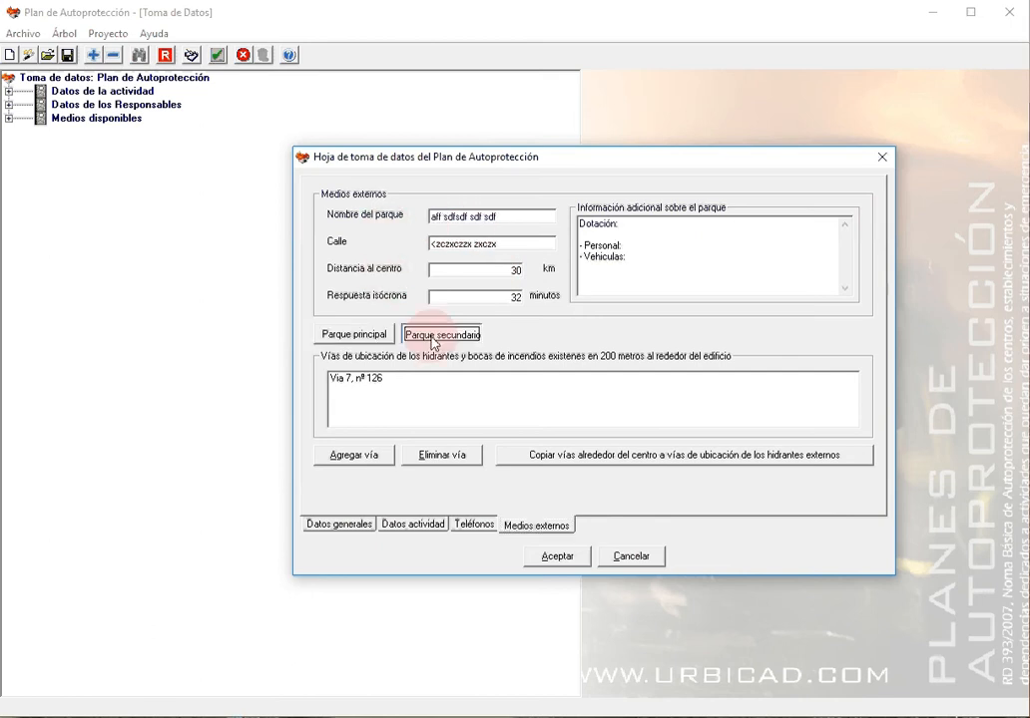
left_click(359, 335)
left_click(597, 245)
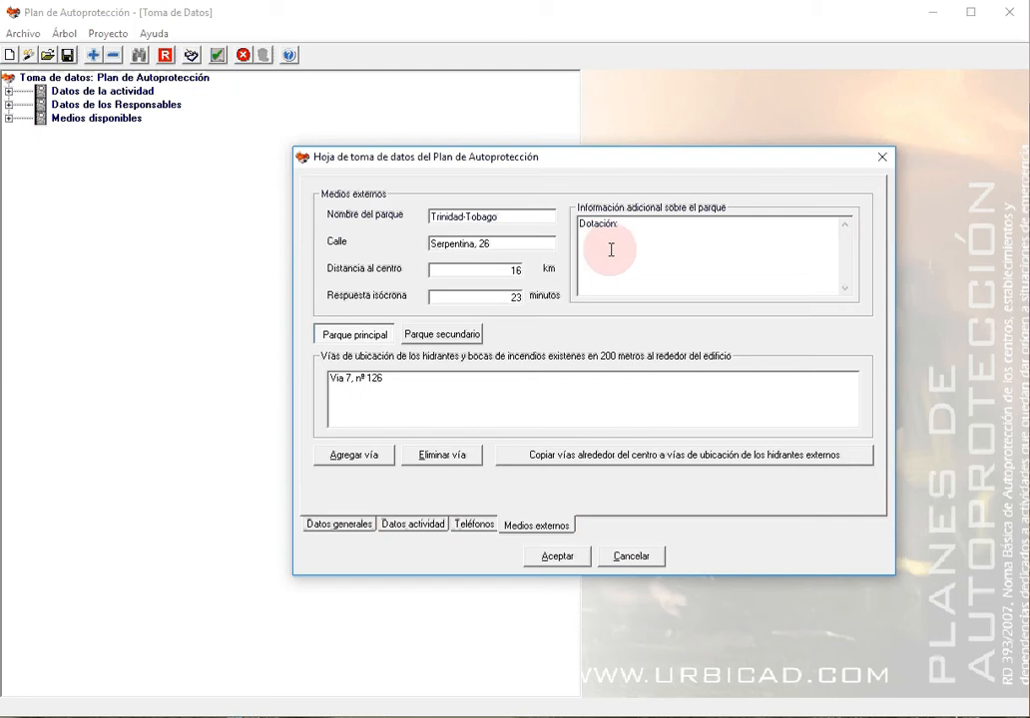
type("Vehiculos")
key("Return")
type("Personal")
Append "/ Madera (ventanales)" to the interior joinery line in the construction characteristics of Edificio Almacén.
left_click(339, 525)
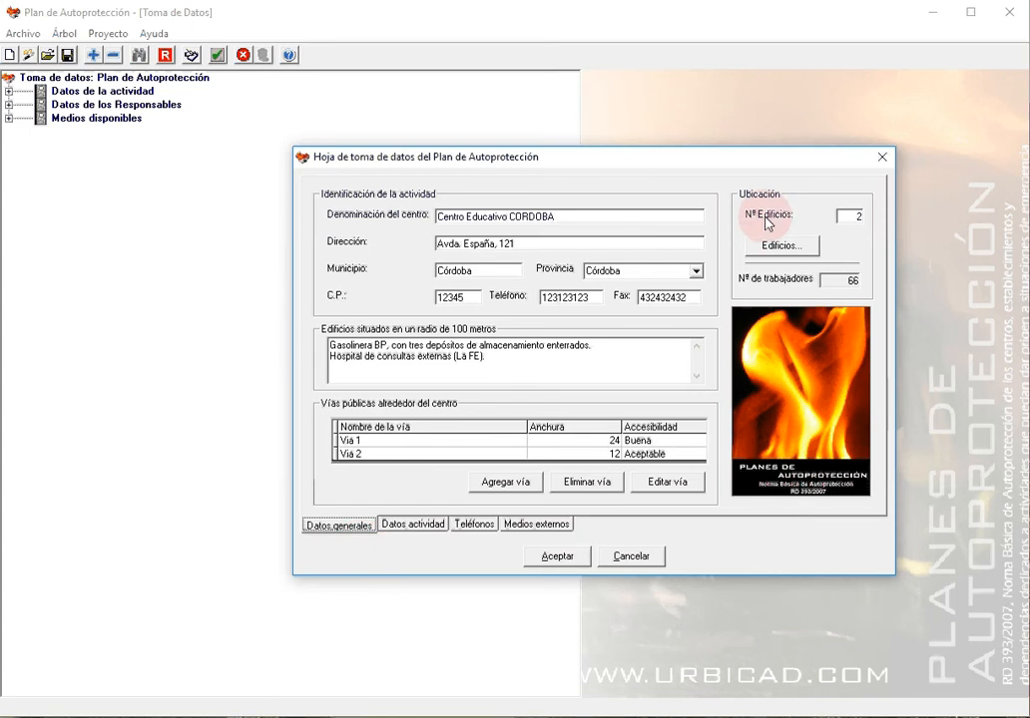
left_click(779, 246)
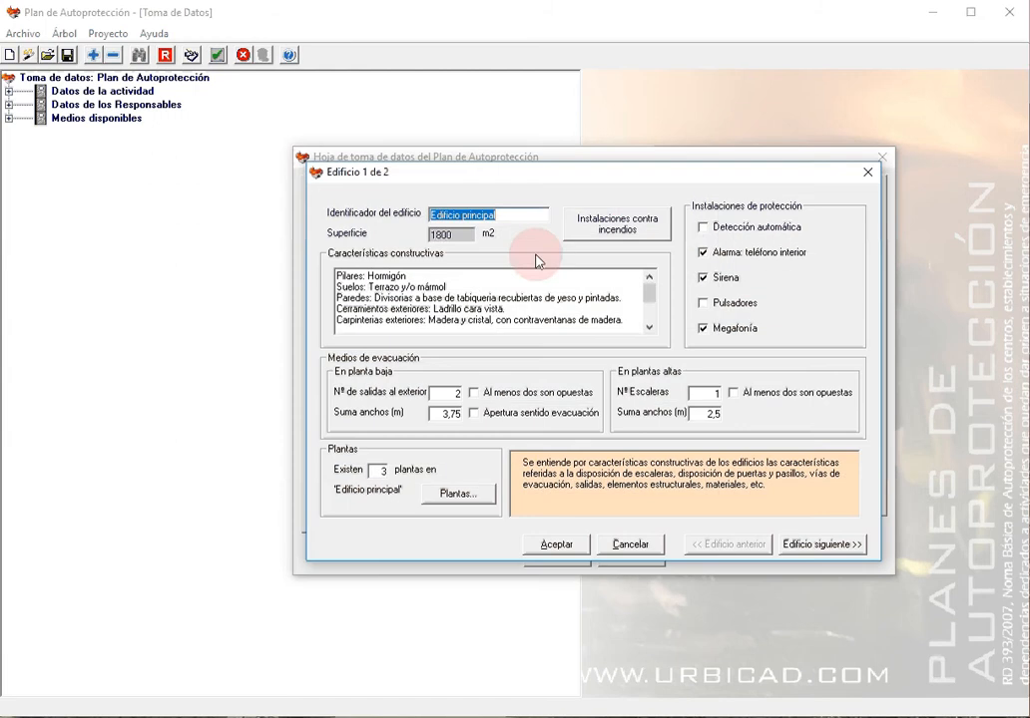
left_click(513, 215)
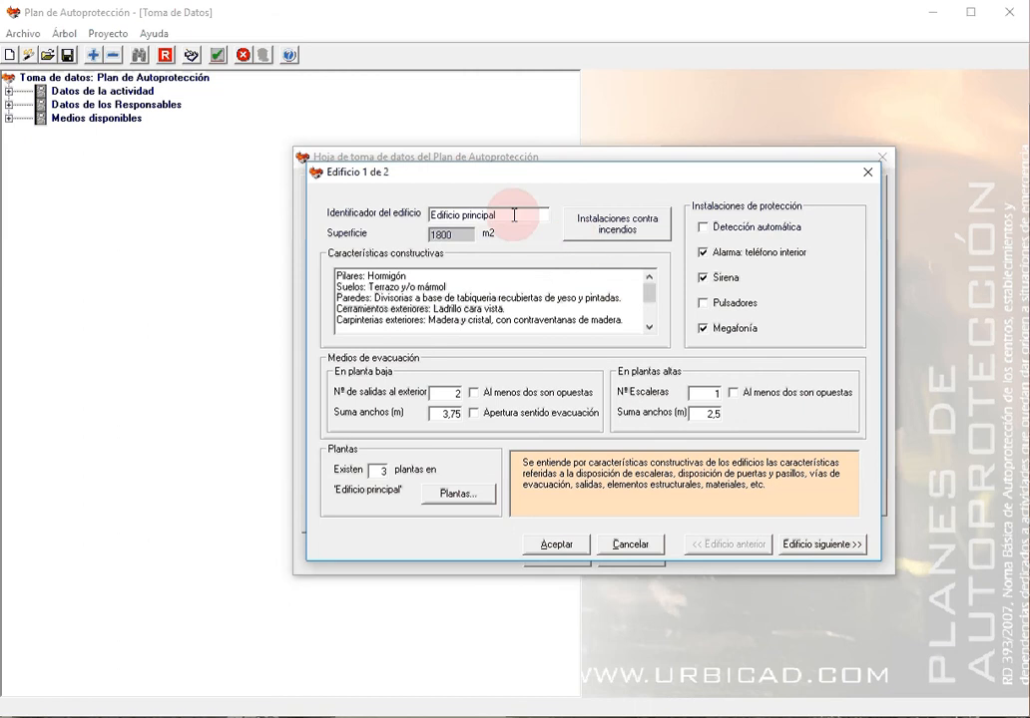
left_click(808, 545)
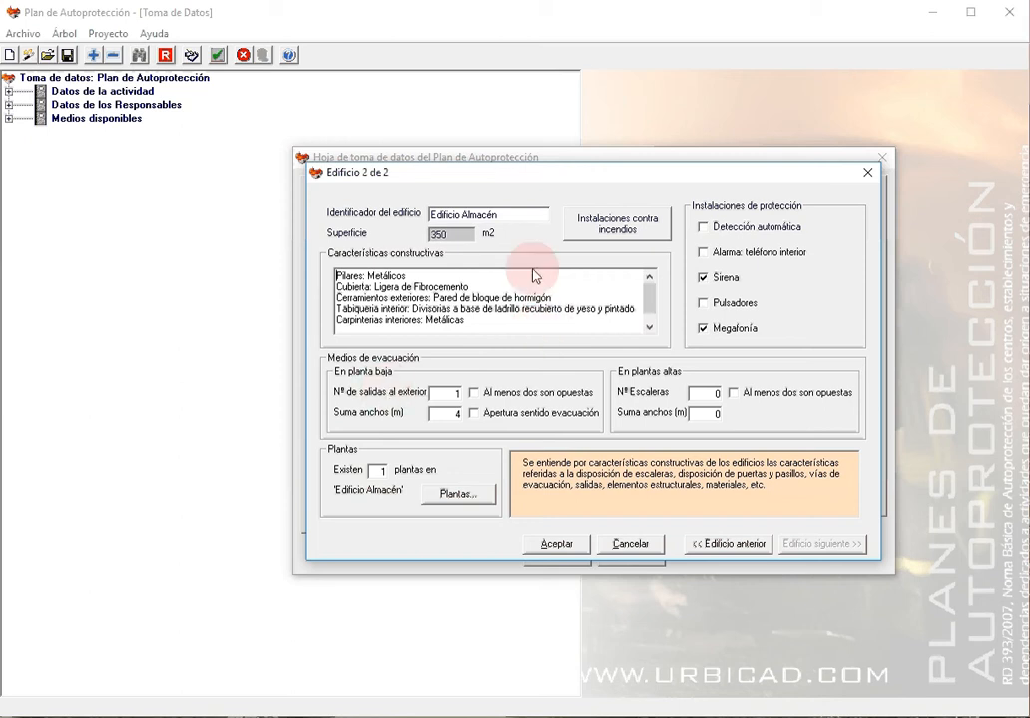
left_click(367, 277)
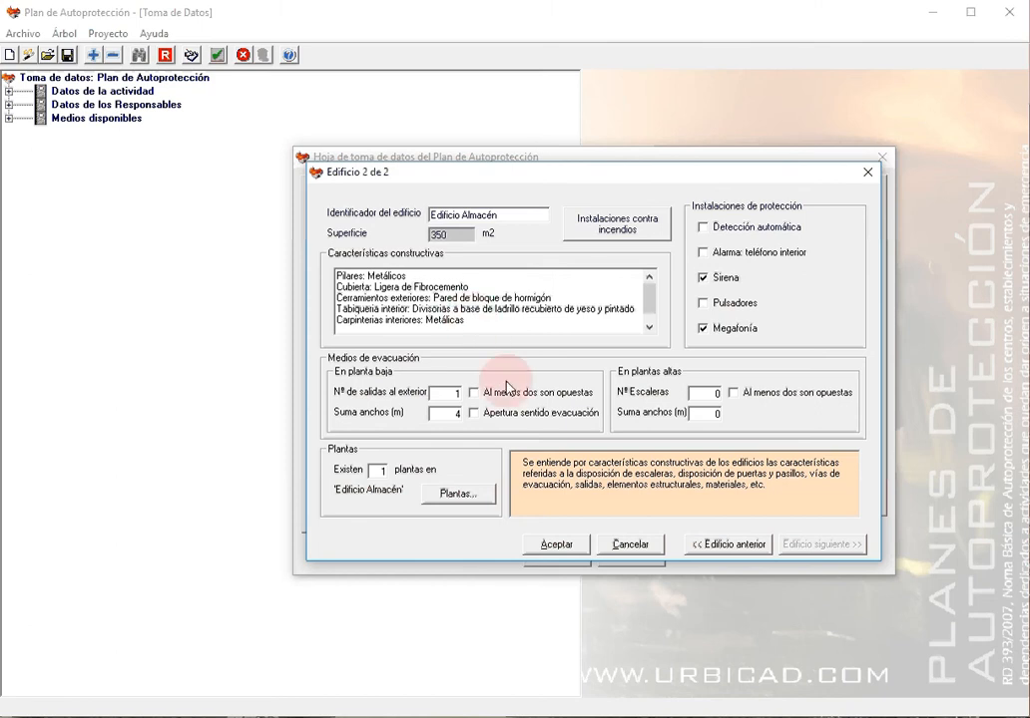
type("/ Madera (ventanales)")
left_click(465, 320)
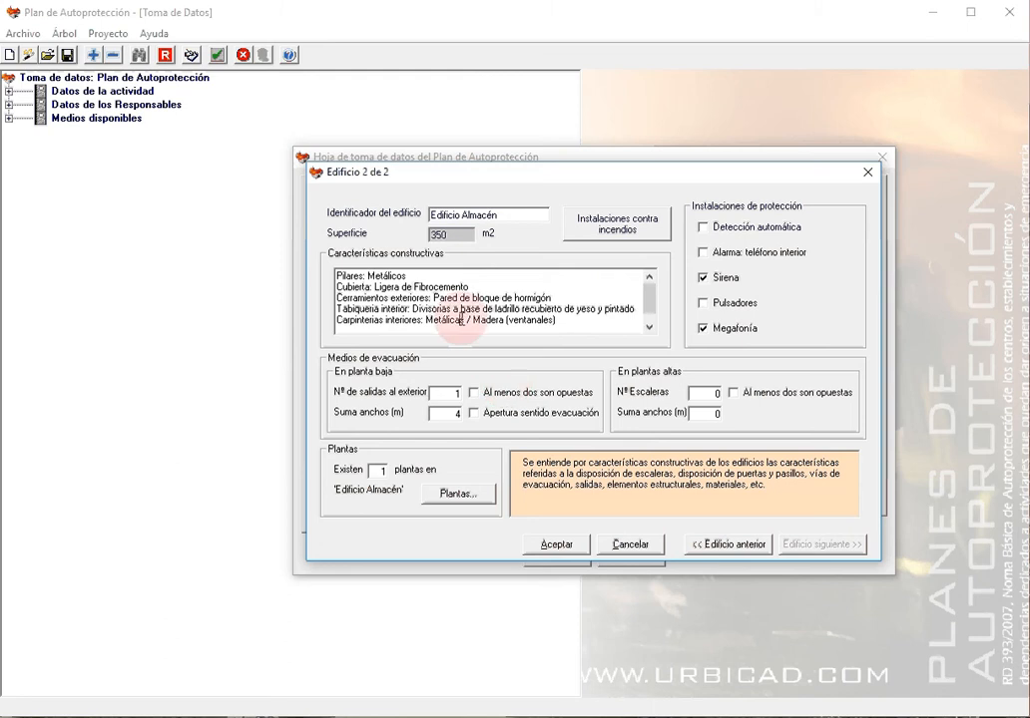
Insert "(Puertas de acceso" after "Metálicas" in the interior joinery line of Edificio Almacén's construction characteristics.
type("( ")
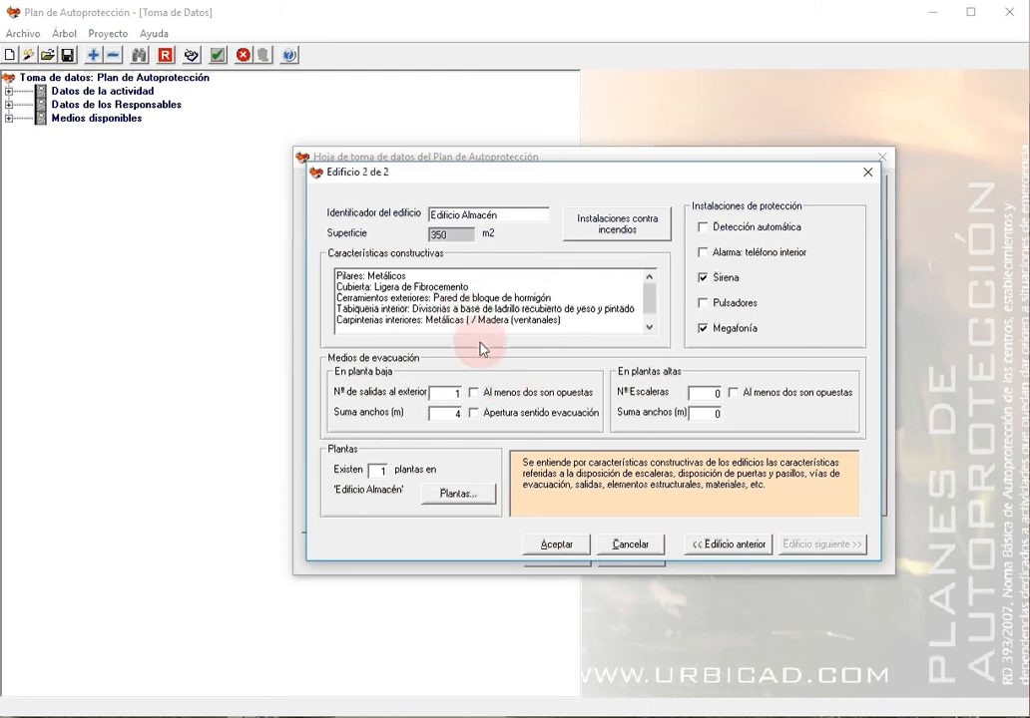
type("Puertas d")
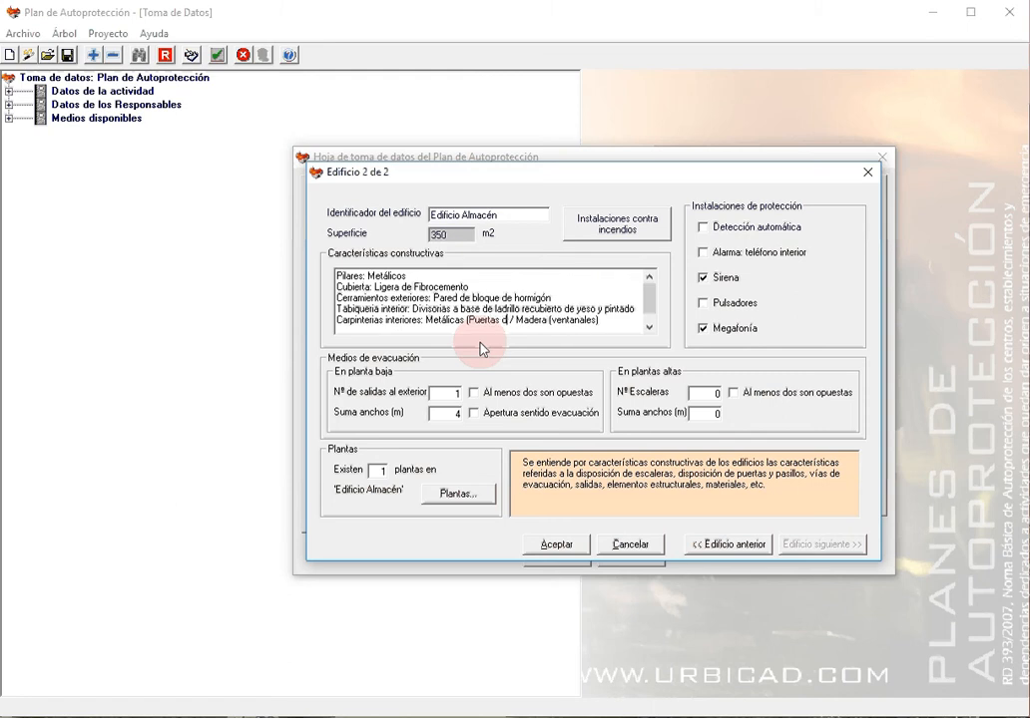
type("e acceso")
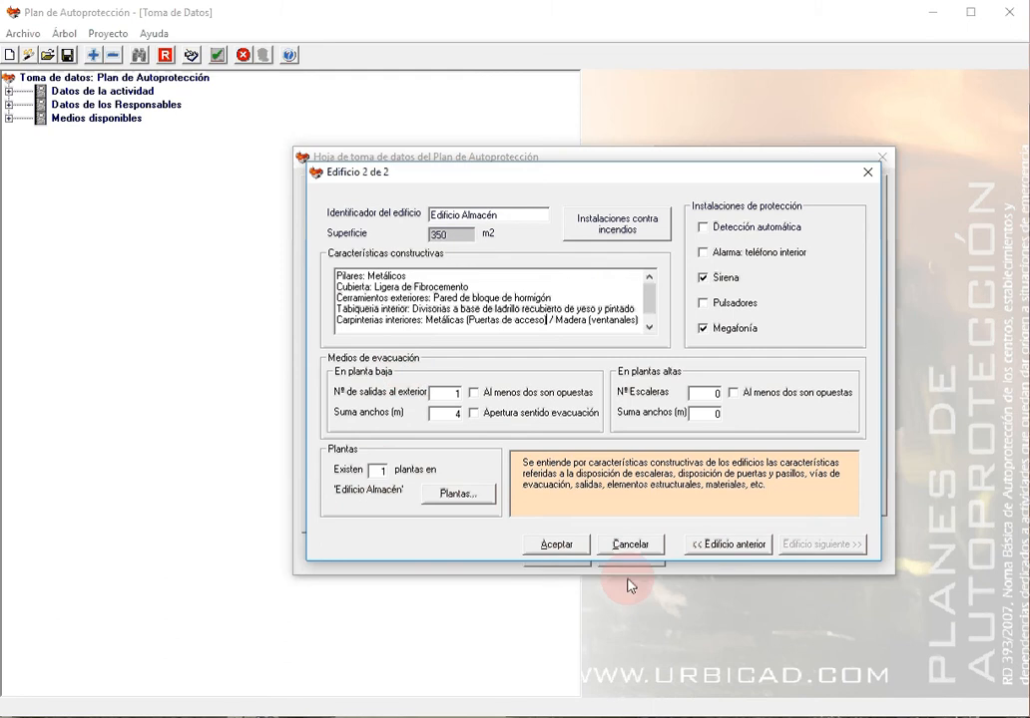
Review Edificio principal's installation details for air conditioning, electricity, manual fire alarm systems and fire extinguishers.
left_click(701, 545)
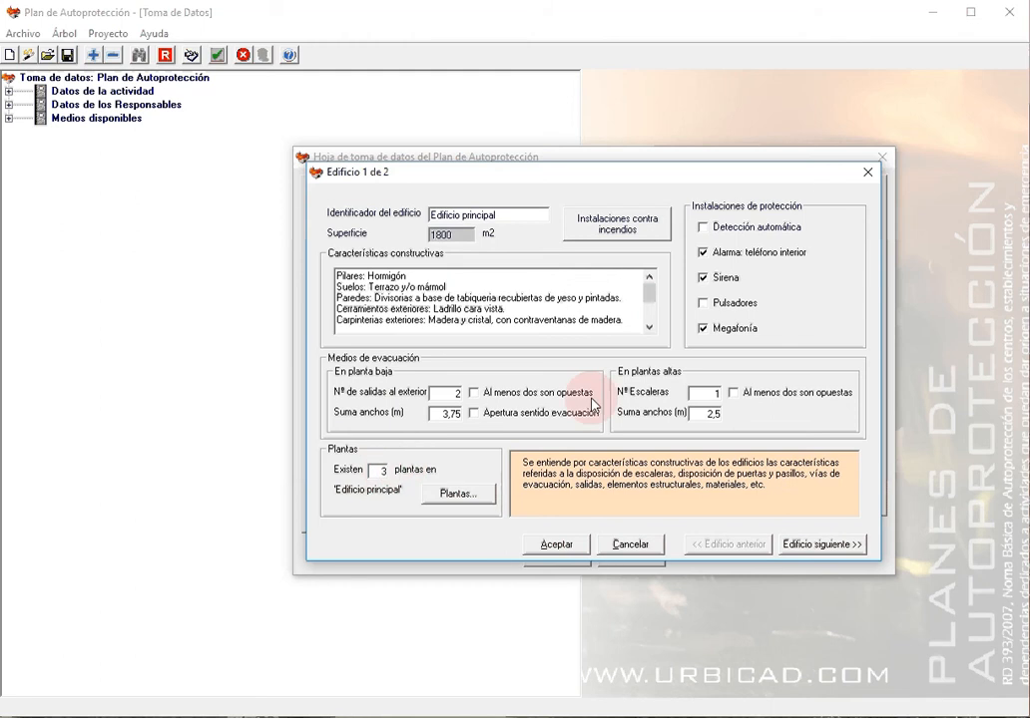
left_click(632, 233)
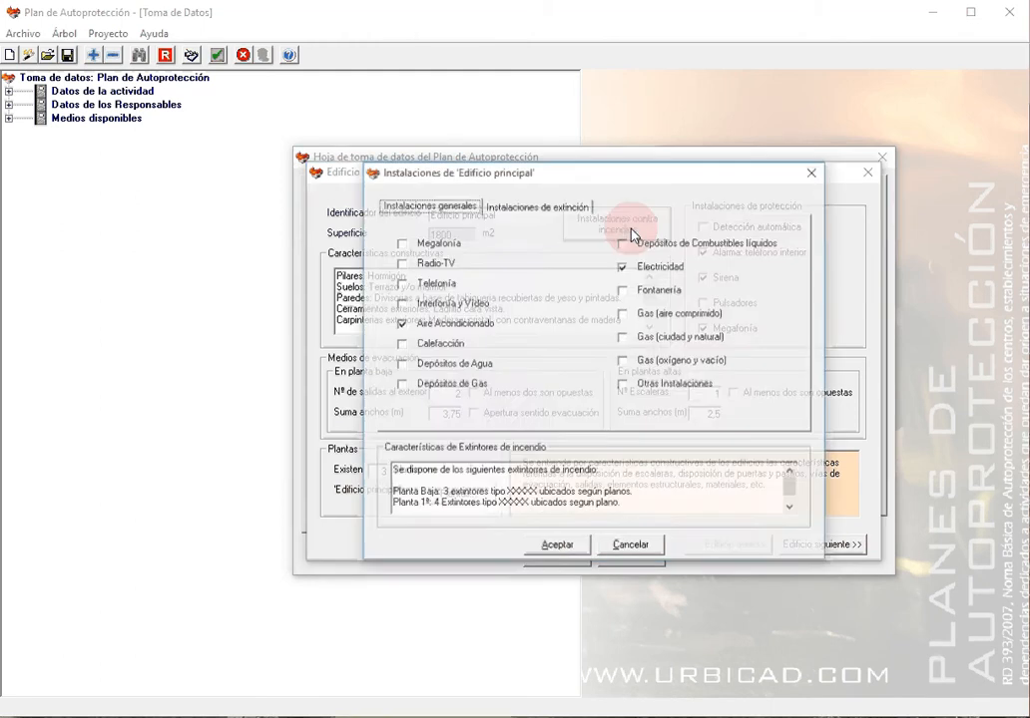
left_click(443, 322)
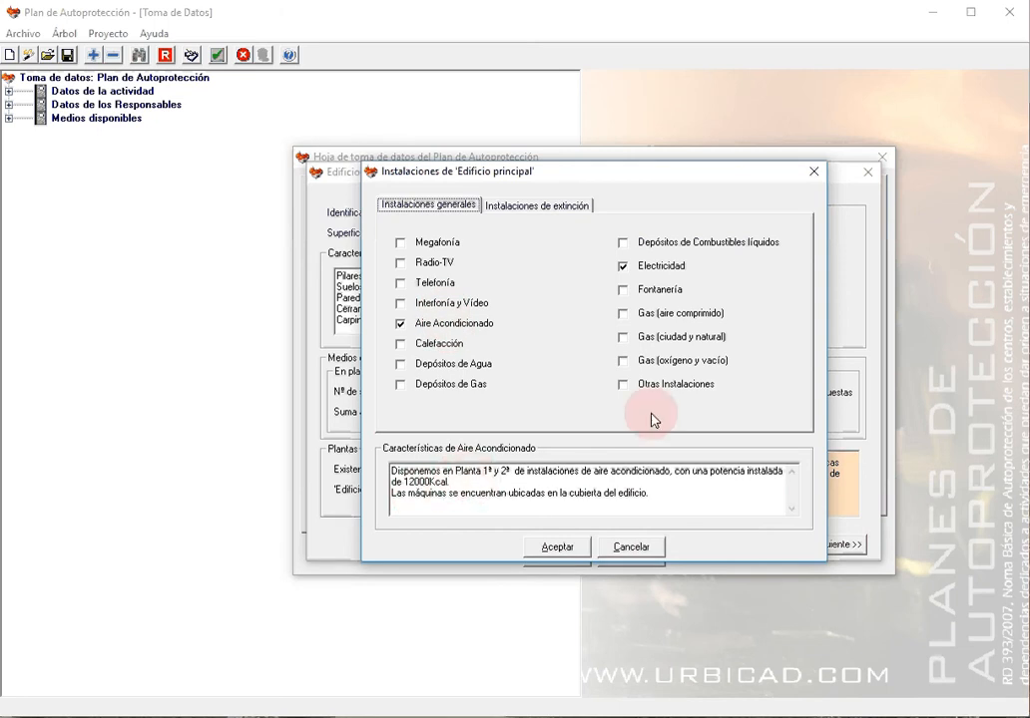
left_click(649, 273)
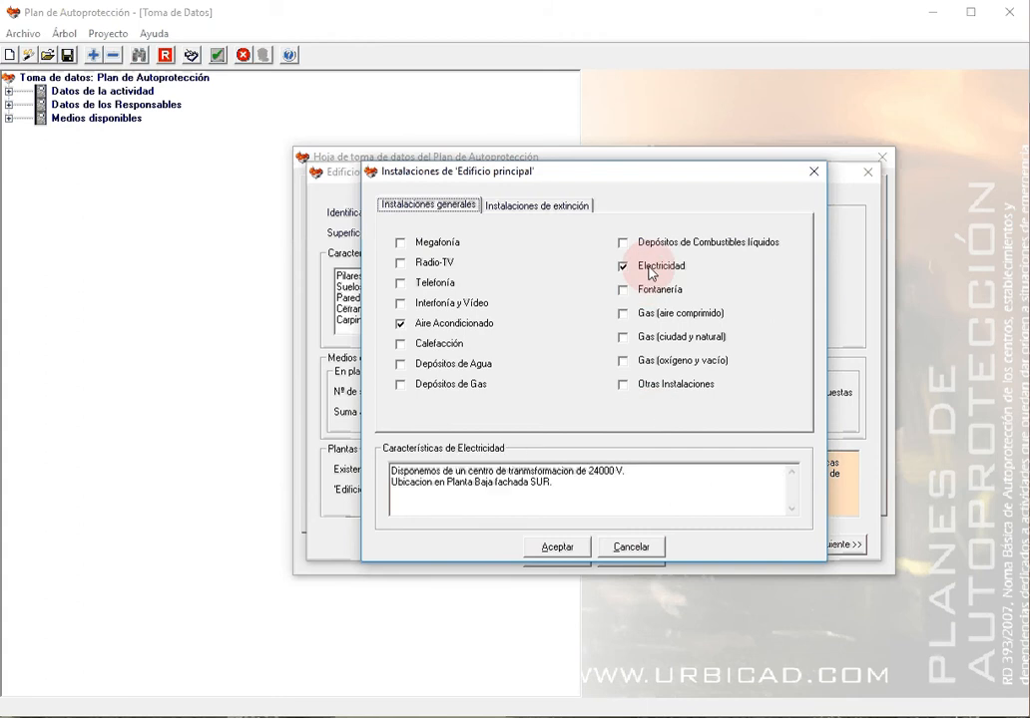
left_click(533, 207)
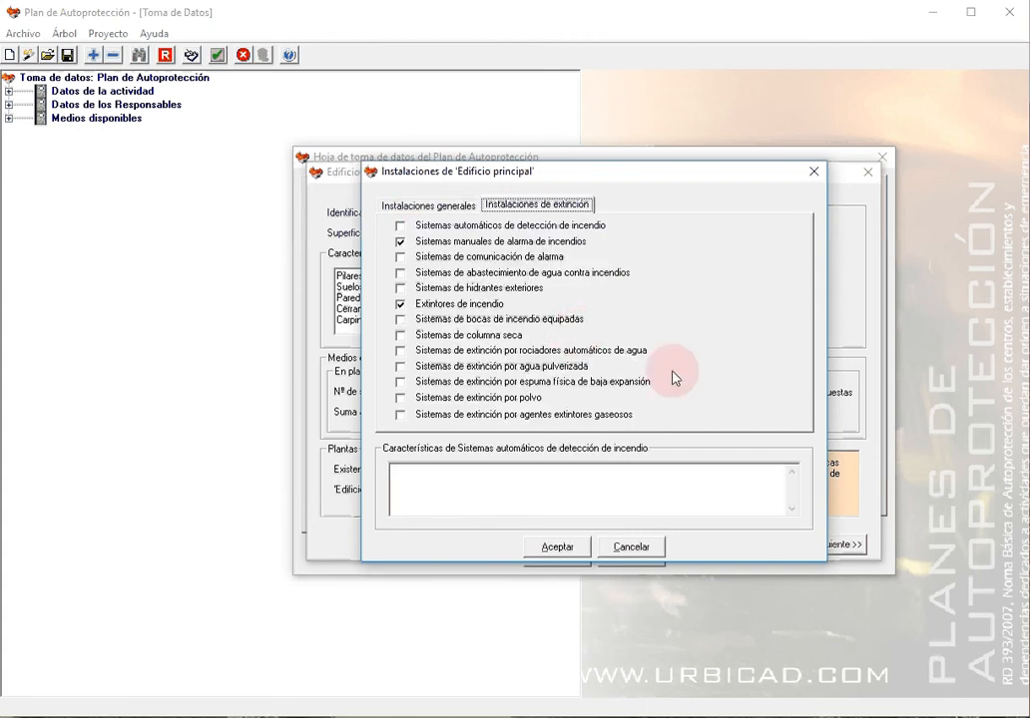
left_click(500, 245)
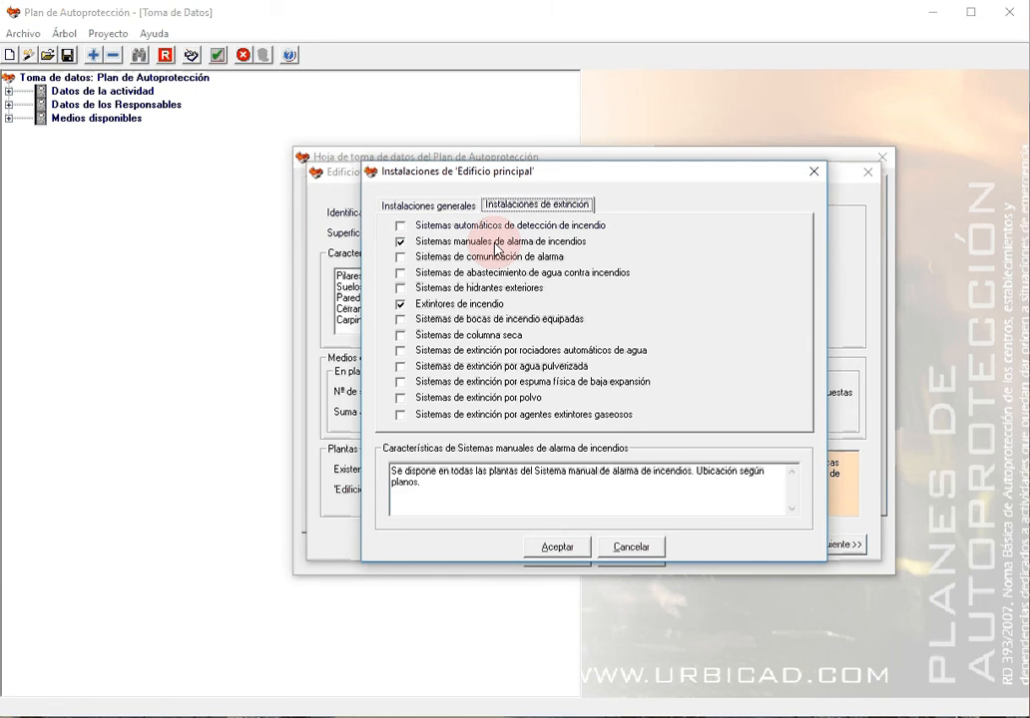
left_click(454, 306)
left_click(603, 508)
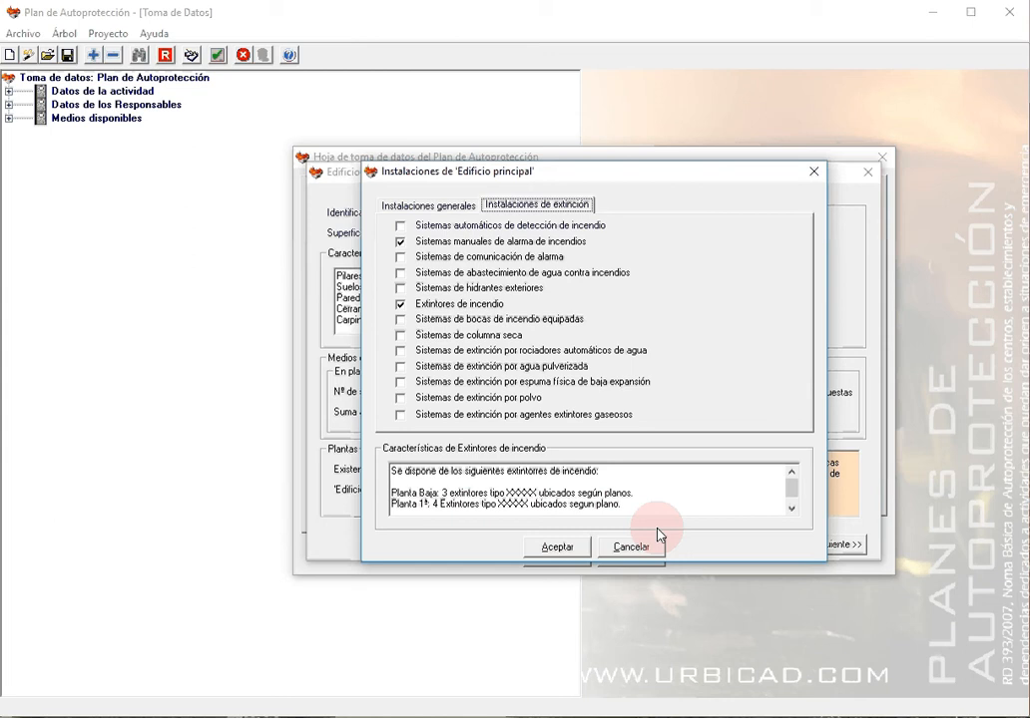
Enable "Sistemas de columna seca" among Edificio principal's extinguishing installations, describe it as "Datos desconocidos." and accept the installations.
left_click(431, 340)
left_click(400, 335)
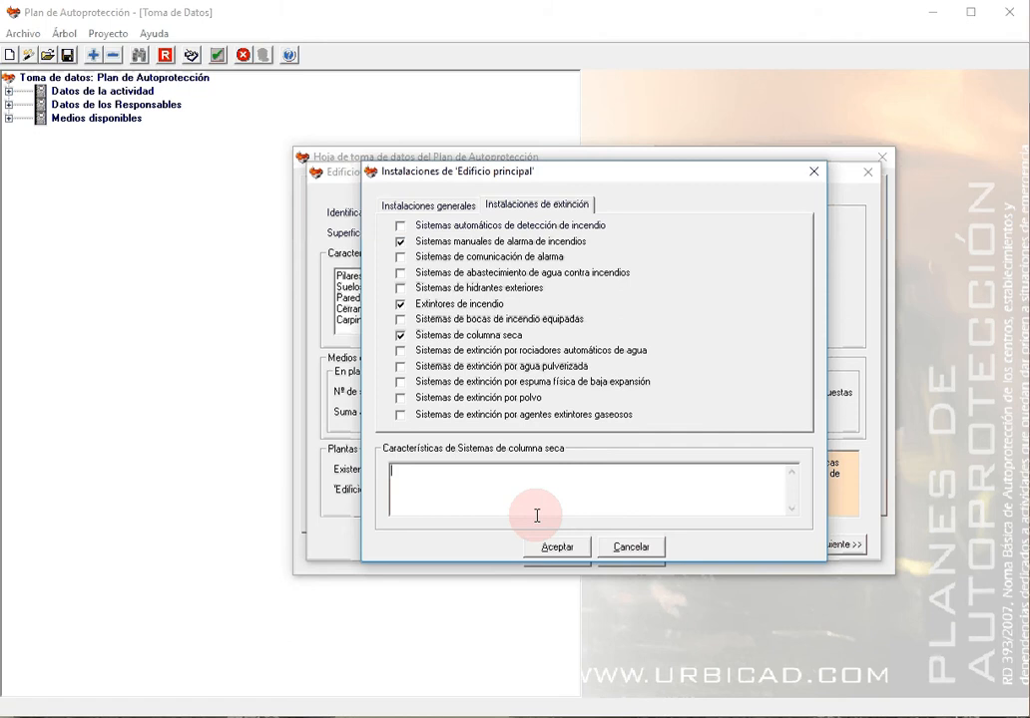
type("Datos desconocidos")
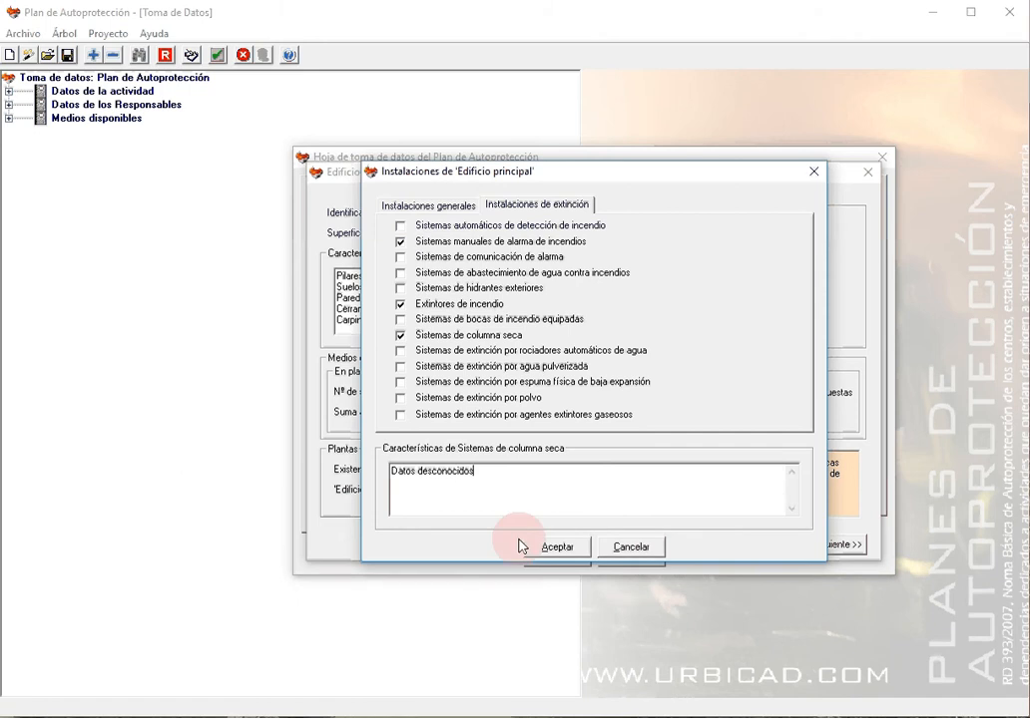
type(".")
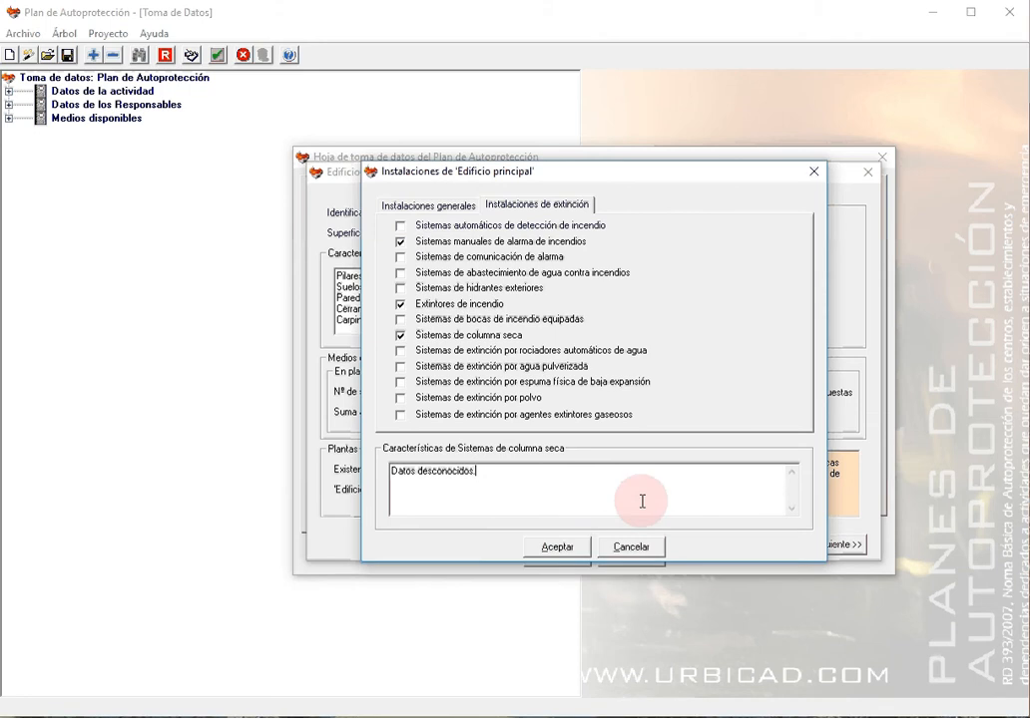
left_click(557, 548)
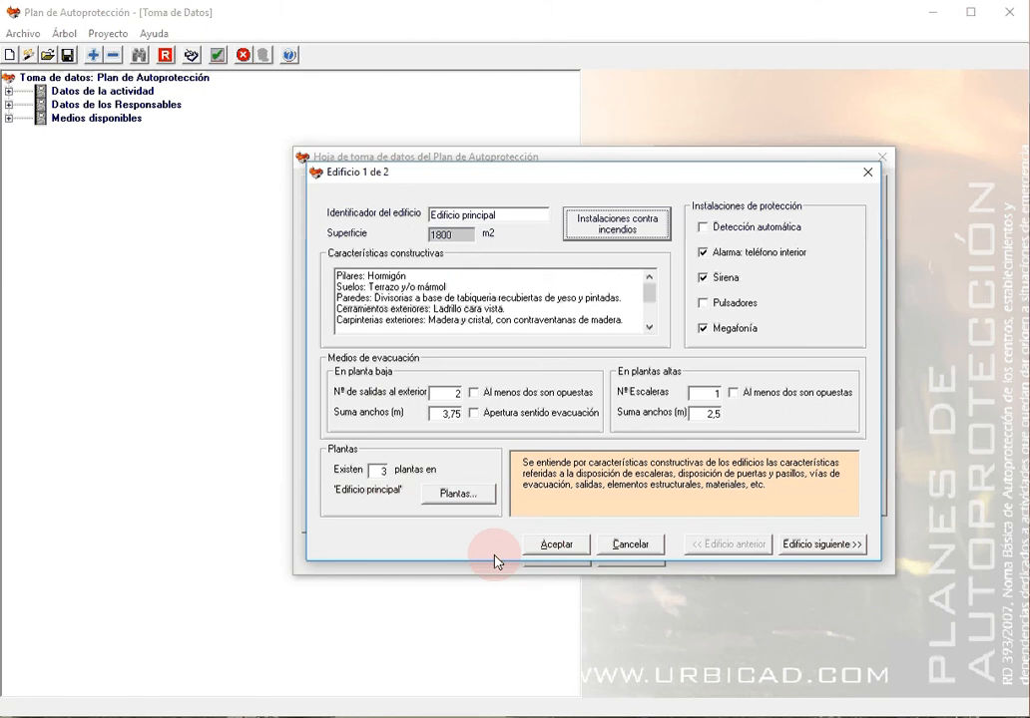
Review the Planta Baja data of Edificio principal and continue to Planta Primera.
left_click(458, 494)
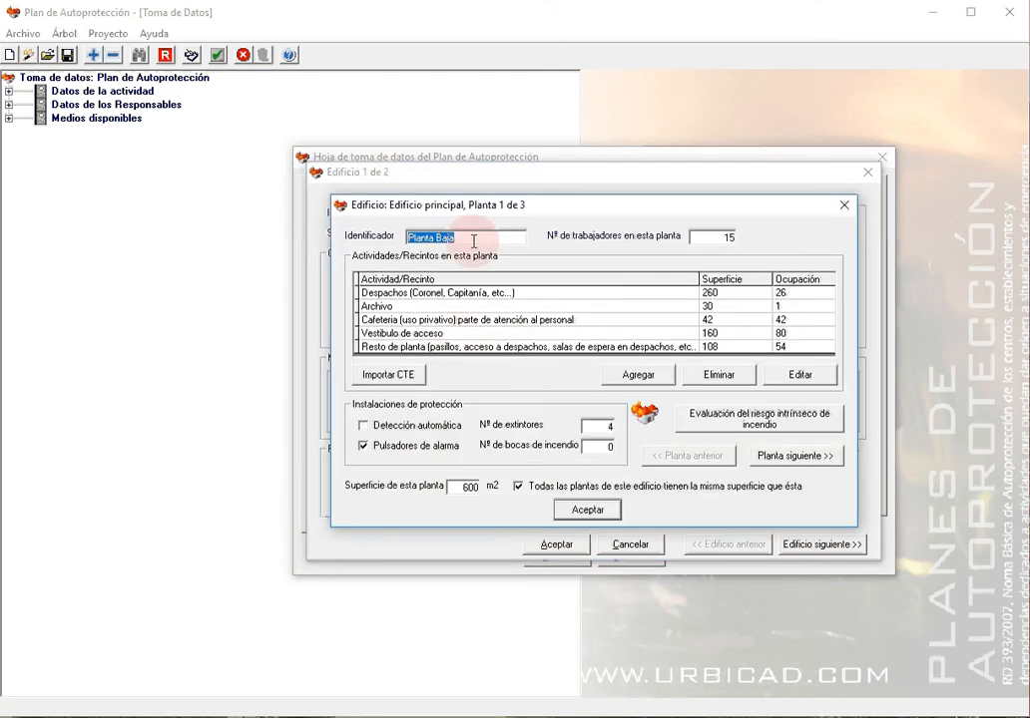
left_click(465, 236)
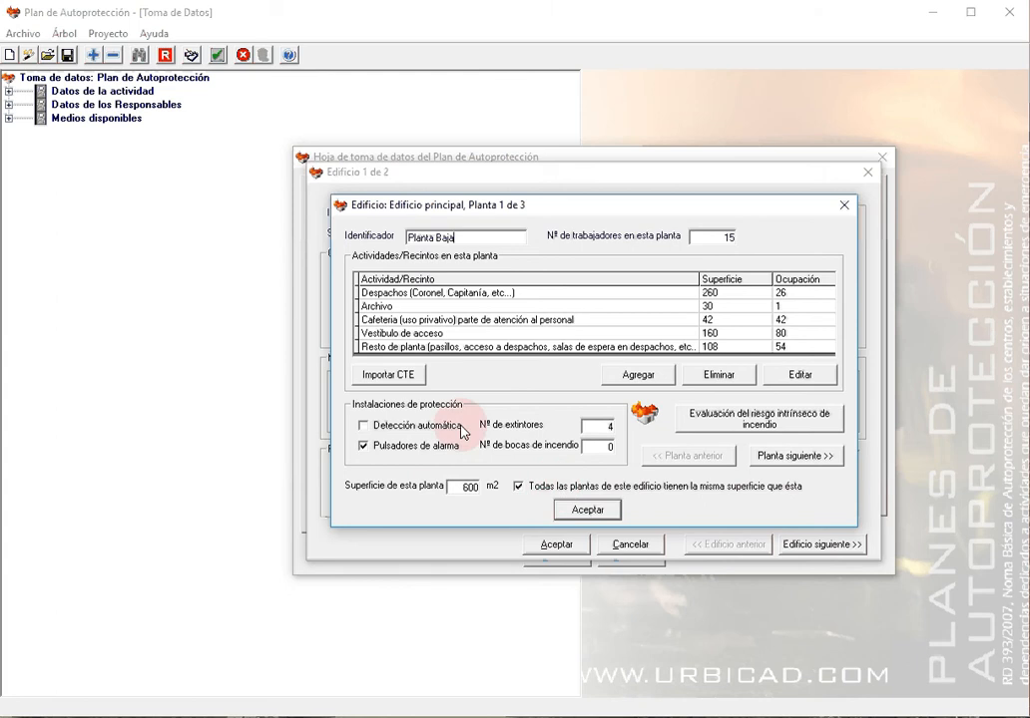
left_click(784, 456)
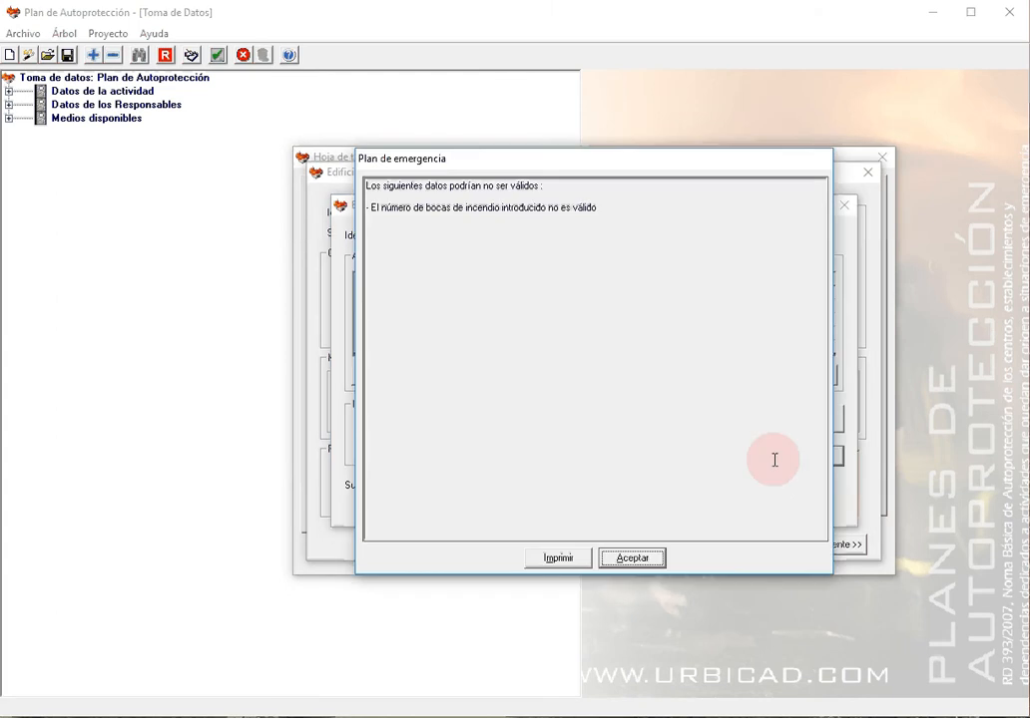
left_click(628, 555)
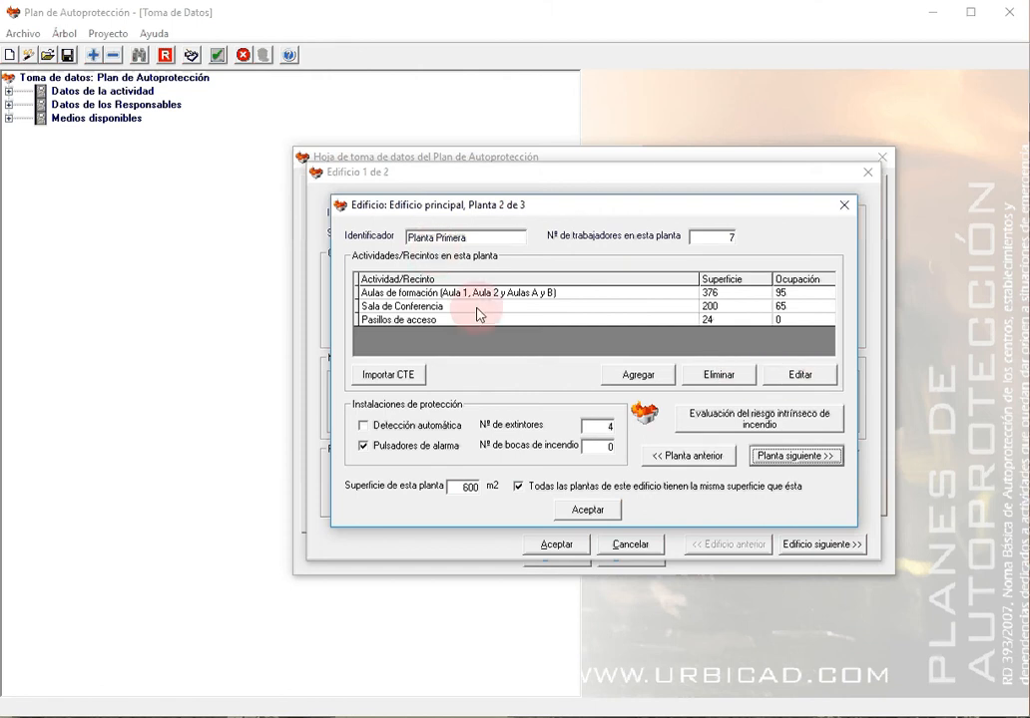
Start a new activity on Planta Primera named "Comedor de personal" with a surface of 65 m².
left_click(631, 377)
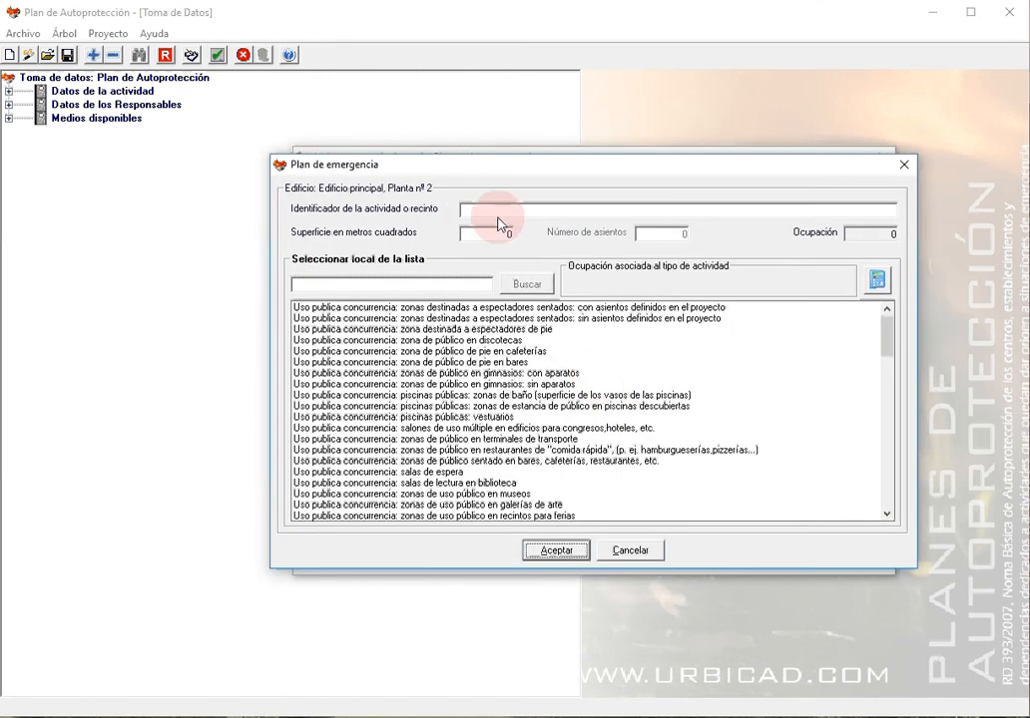
left_click(492, 210)
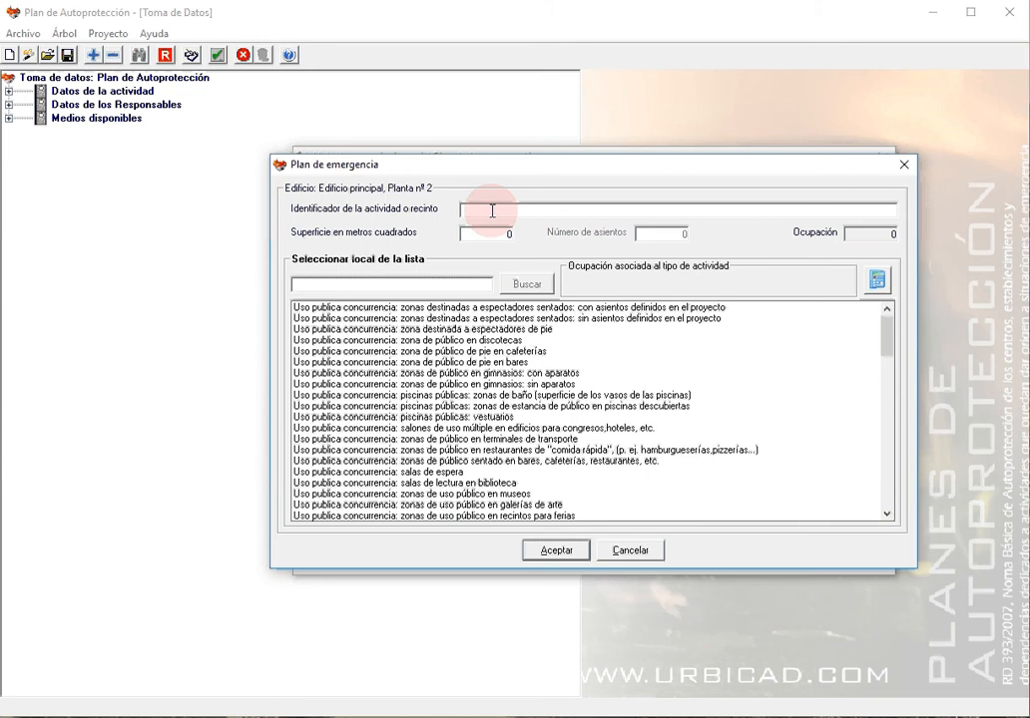
type("O")
type("omedor de per")
type("sonal")
double_click(506, 233)
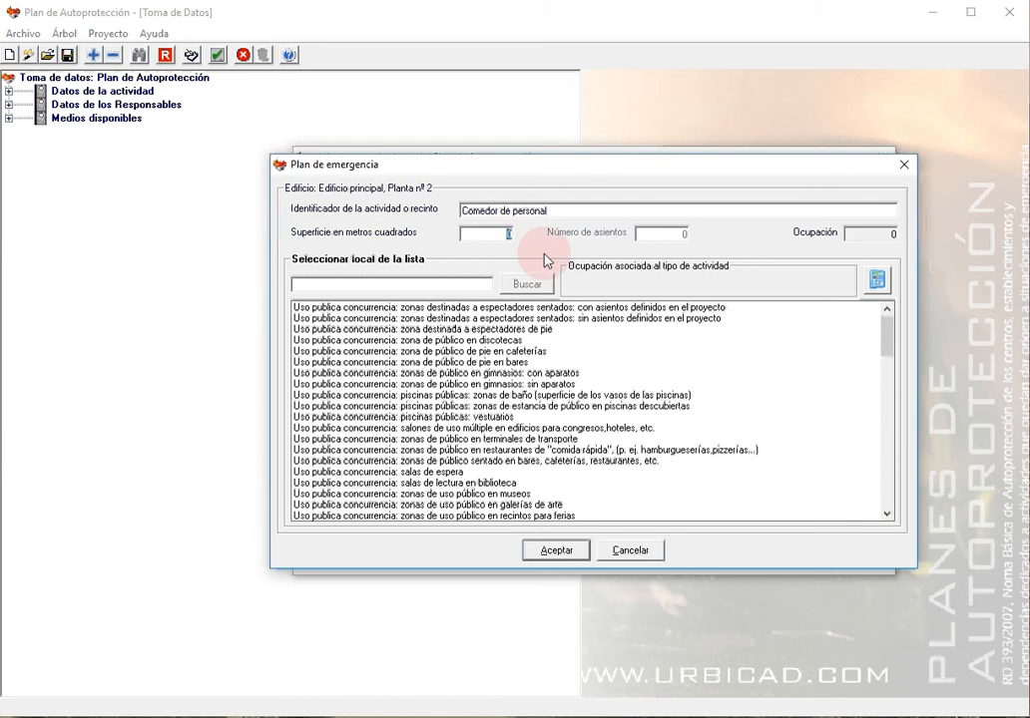
type("65")
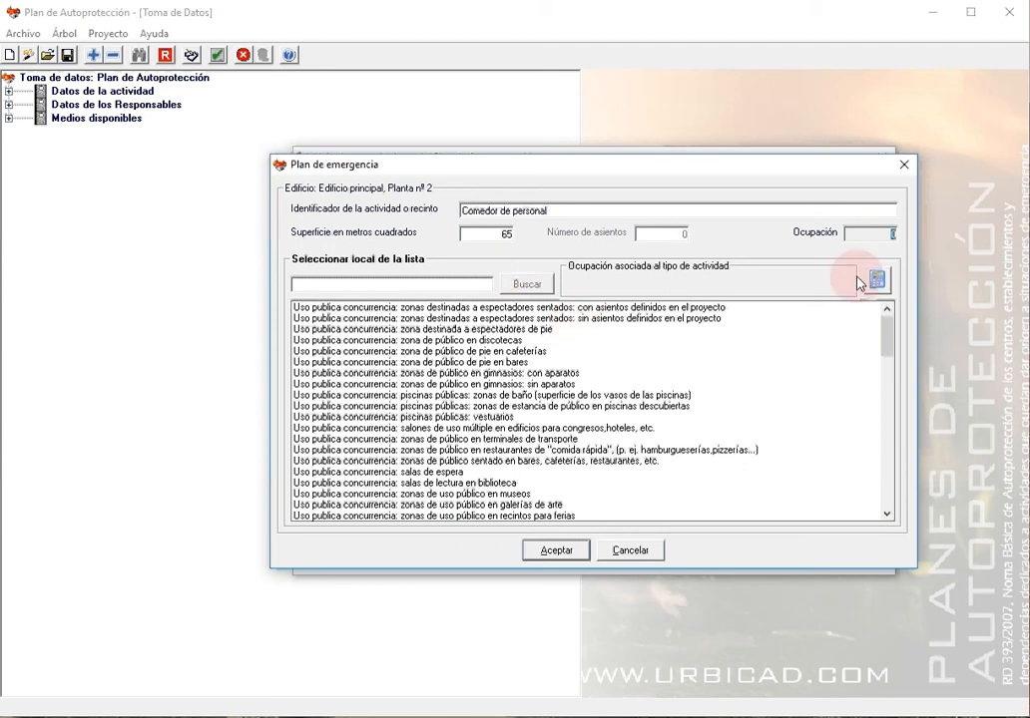
Search the list of premises types for "comedor" and end the search without restarting from the beginning.
left_click(375, 285)
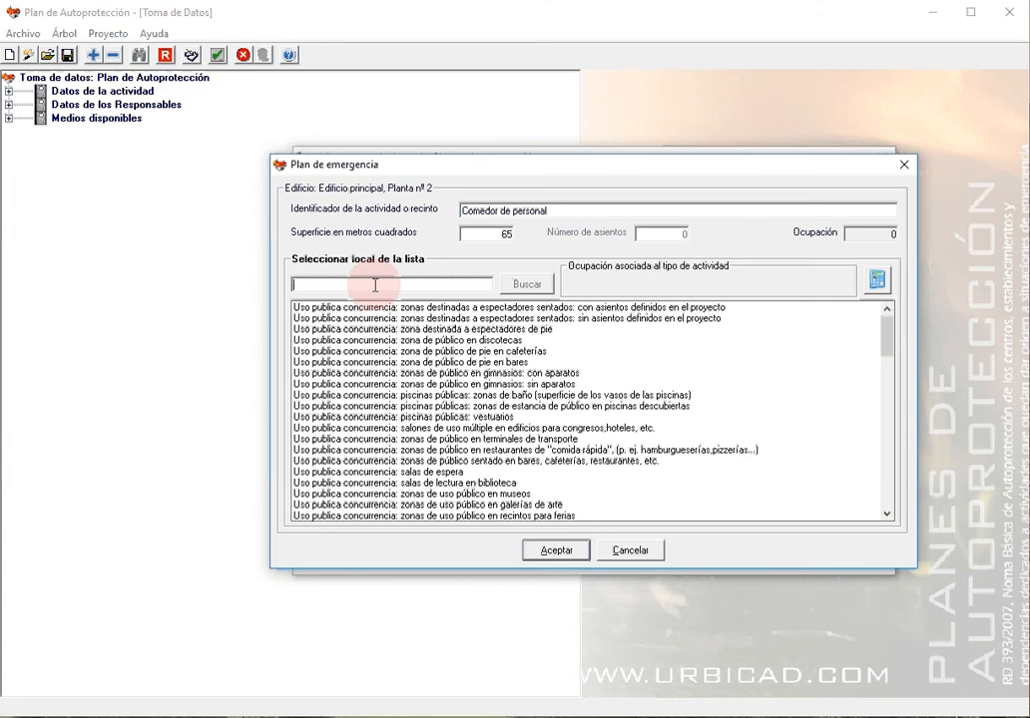
type("comedor")
left_click(552, 289)
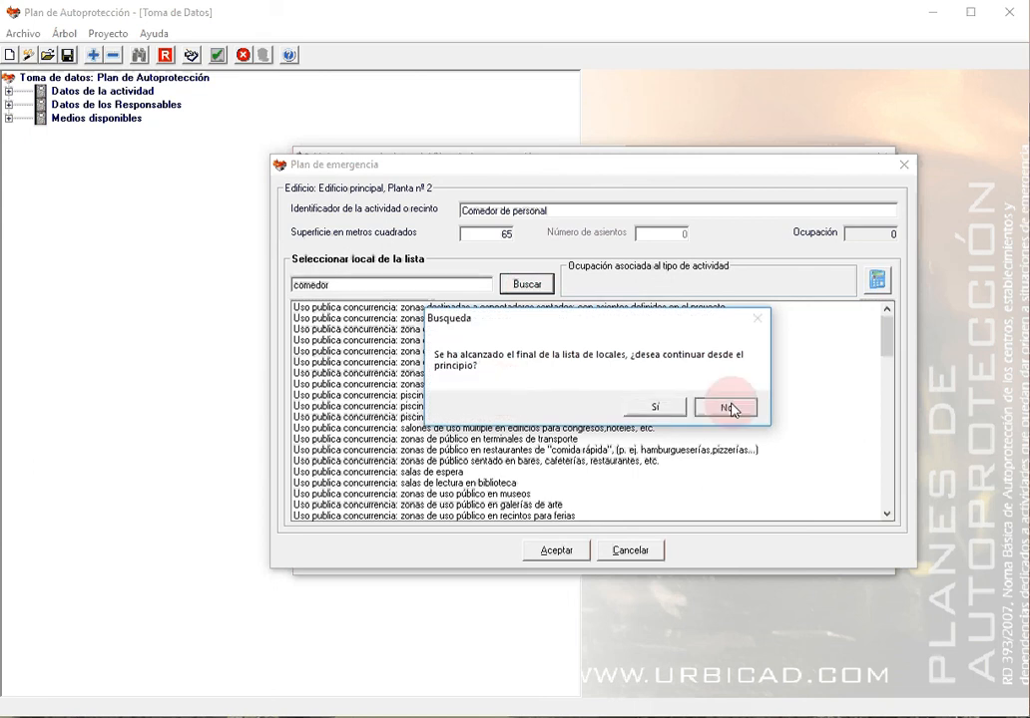
left_click(730, 409)
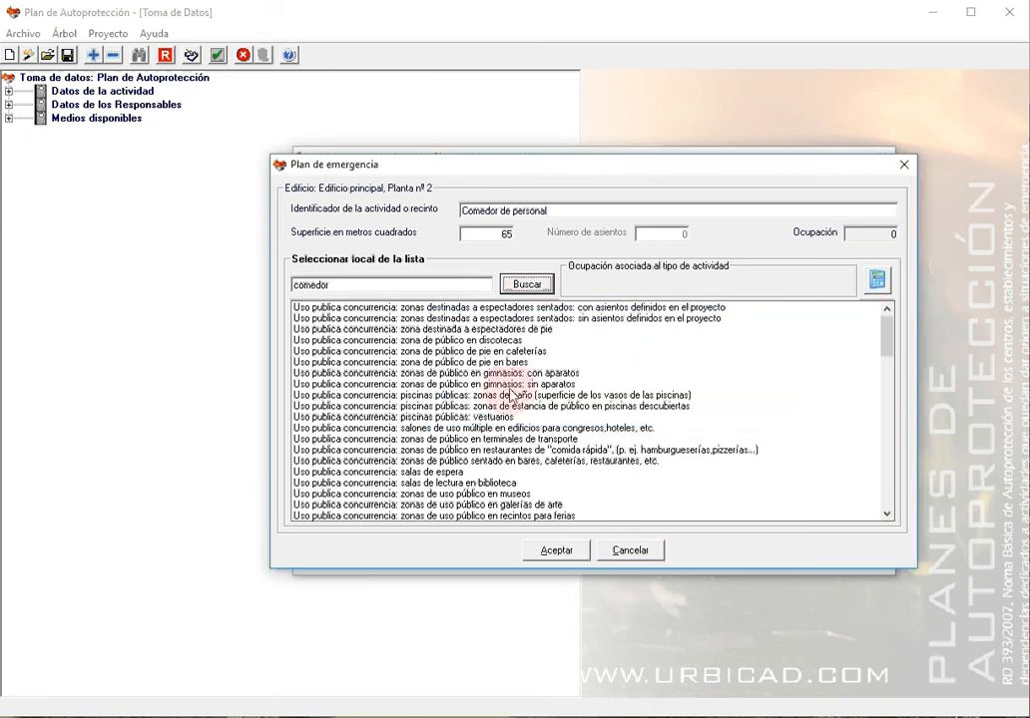
Classify the staff dining room as a seated-spectator area with seats defined in the project, set 25 seats and add it to Planta Primera.
left_click(439, 362)
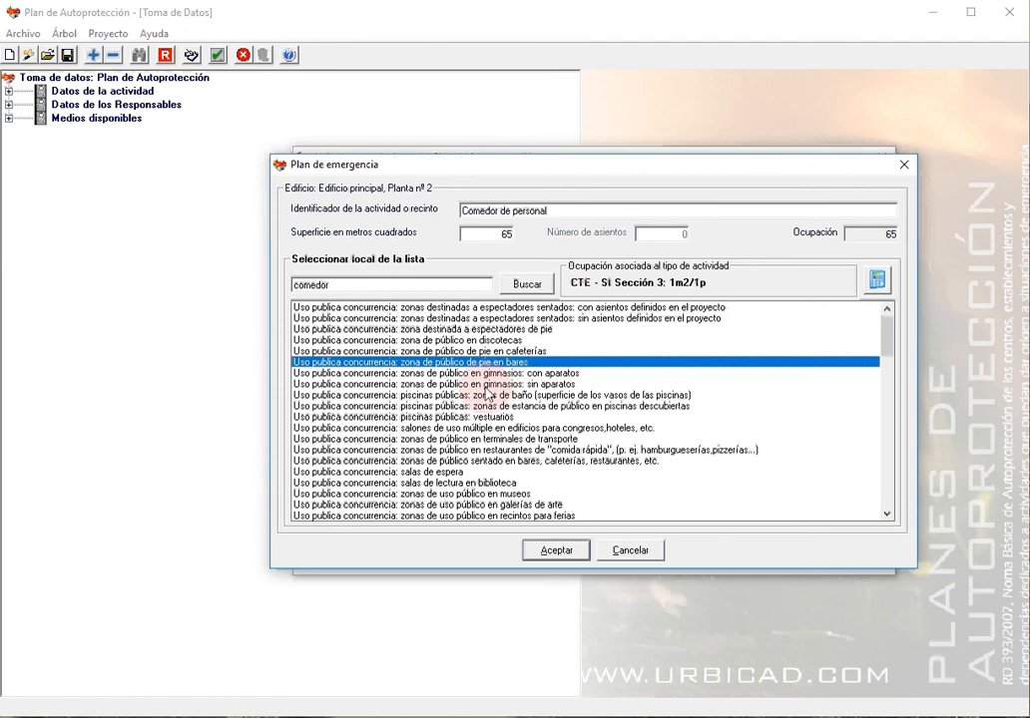
left_click(462, 309)
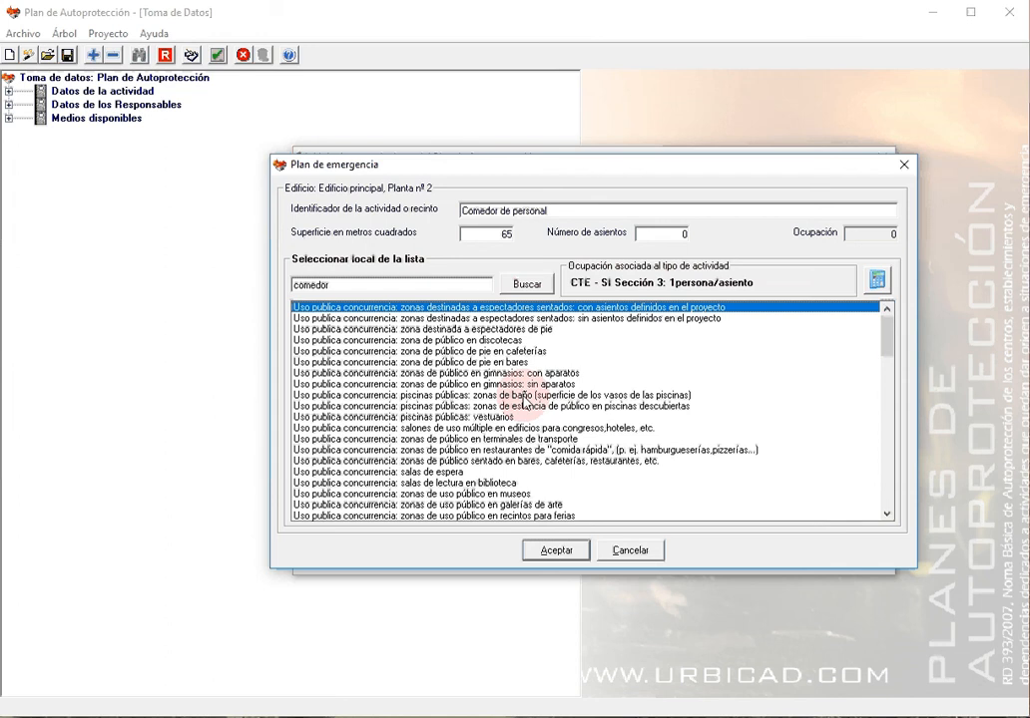
left_click(683, 234)
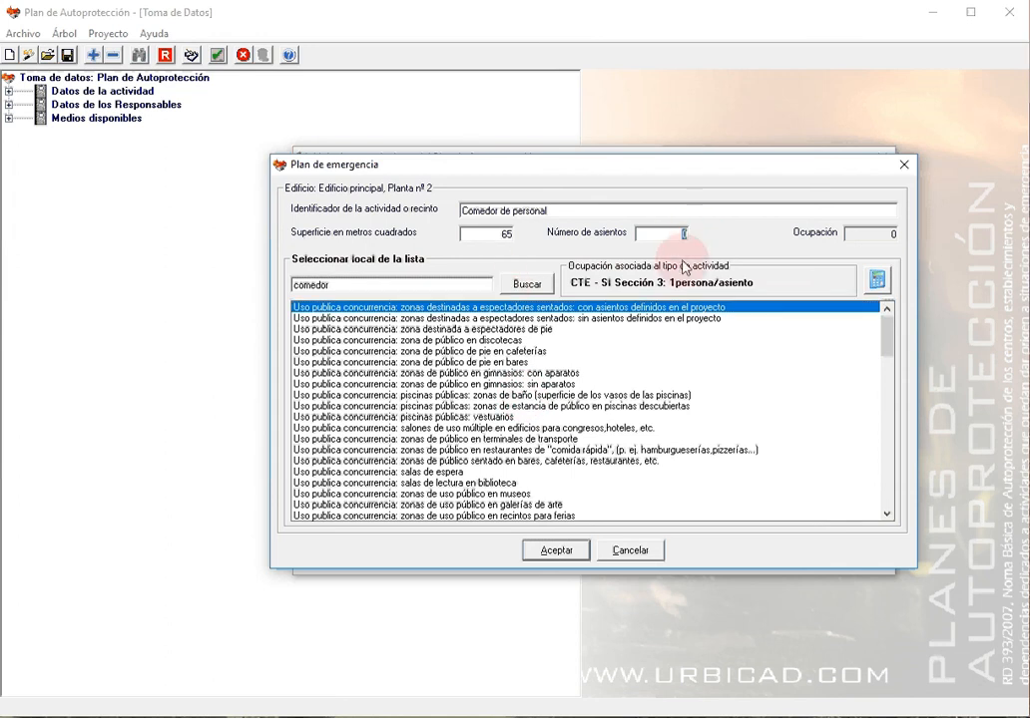
type("25")
left_click(556, 550)
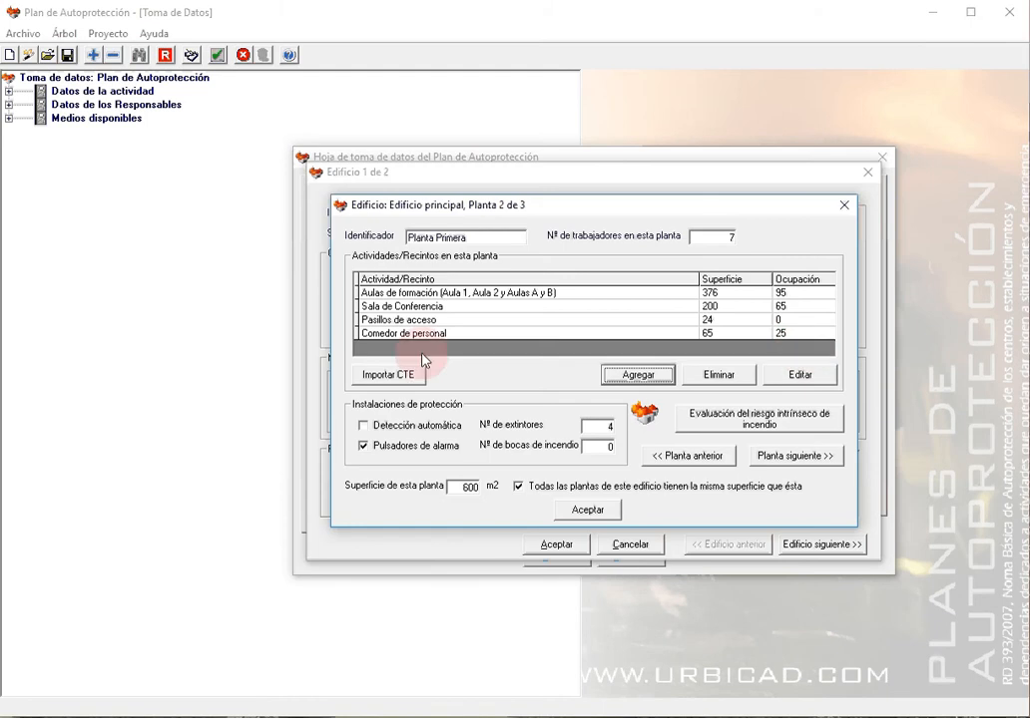
left_click(800, 335)
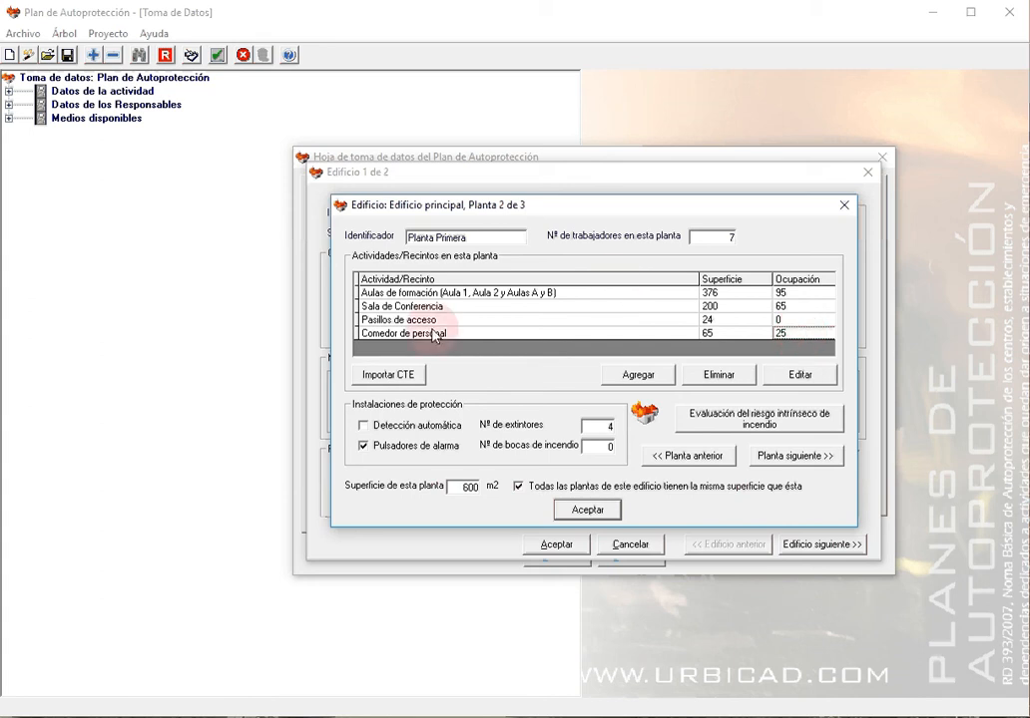
Continue to Planta Segunda and start a new activity named "Despacho Director" with a surface of 15 m².
left_click(801, 466)
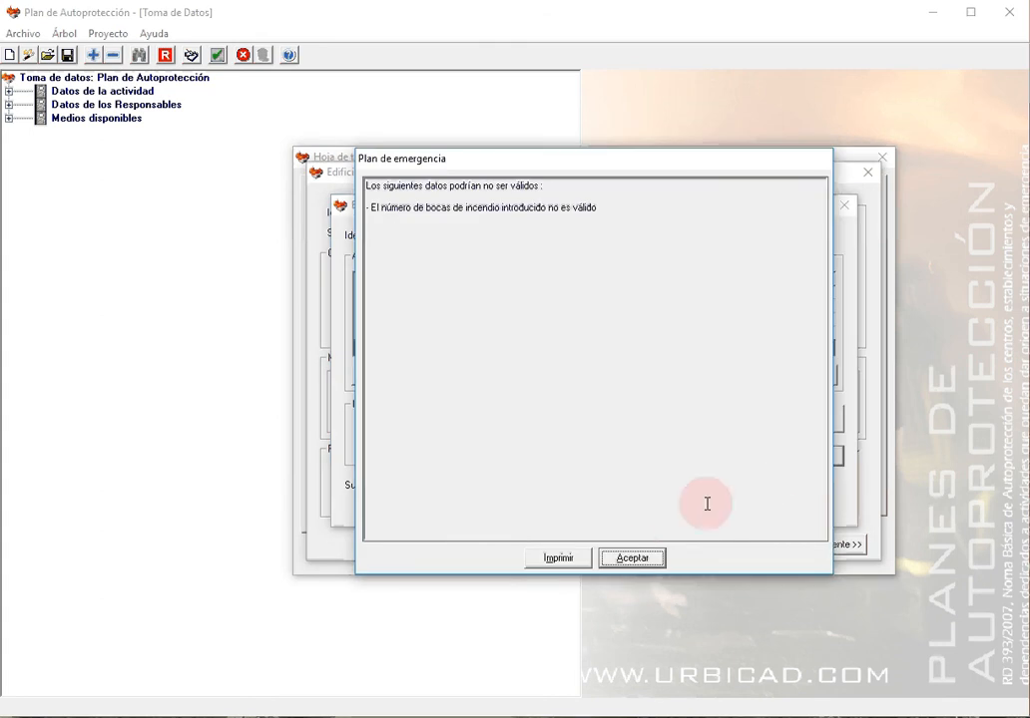
left_click(635, 559)
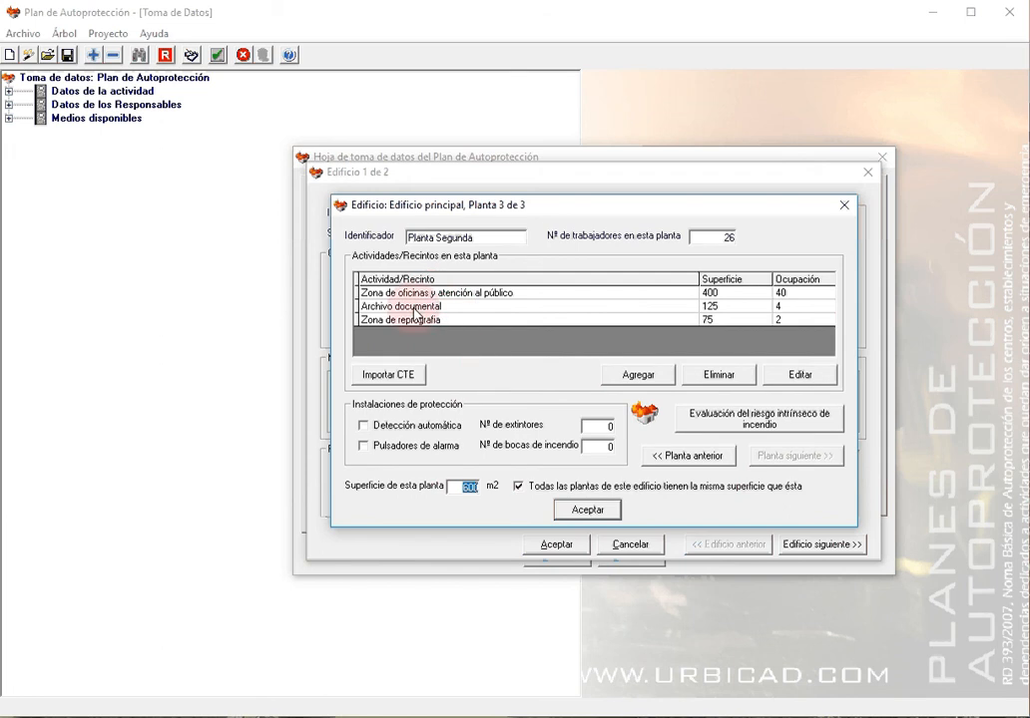
left_click(646, 380)
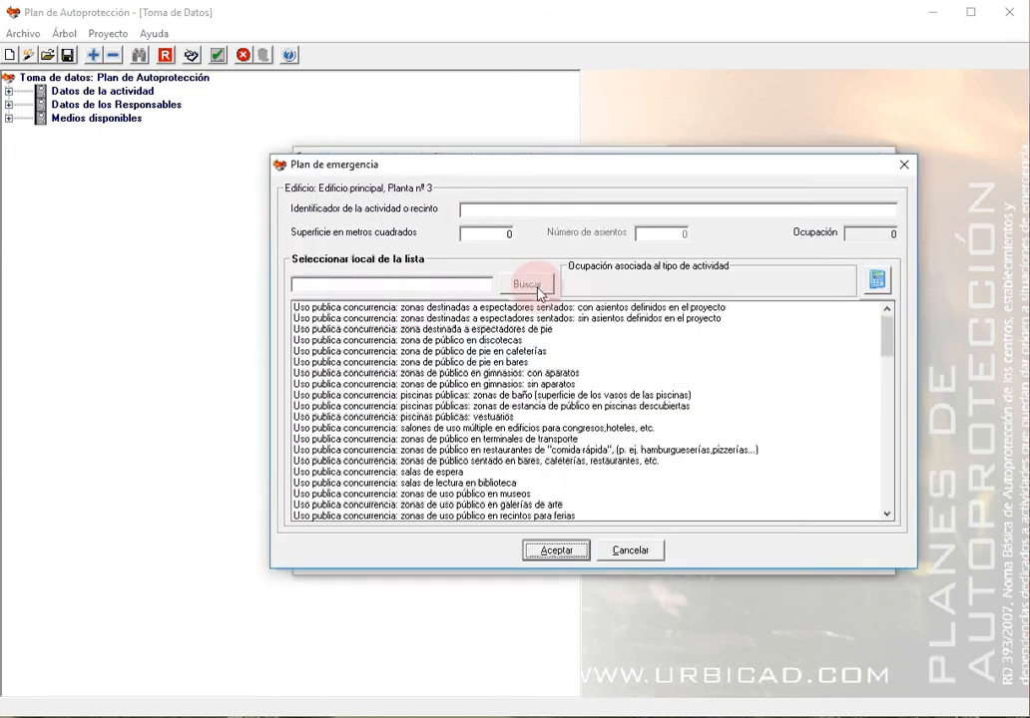
left_click(507, 211)
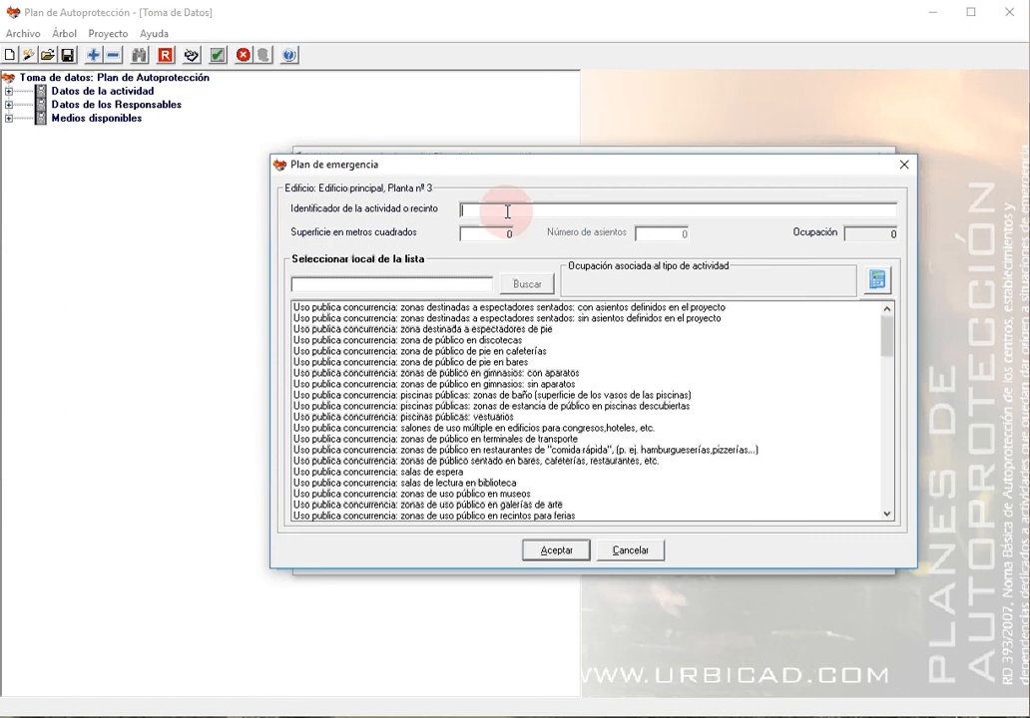
type("Despacho Director")
left_click(498, 233)
type("15")
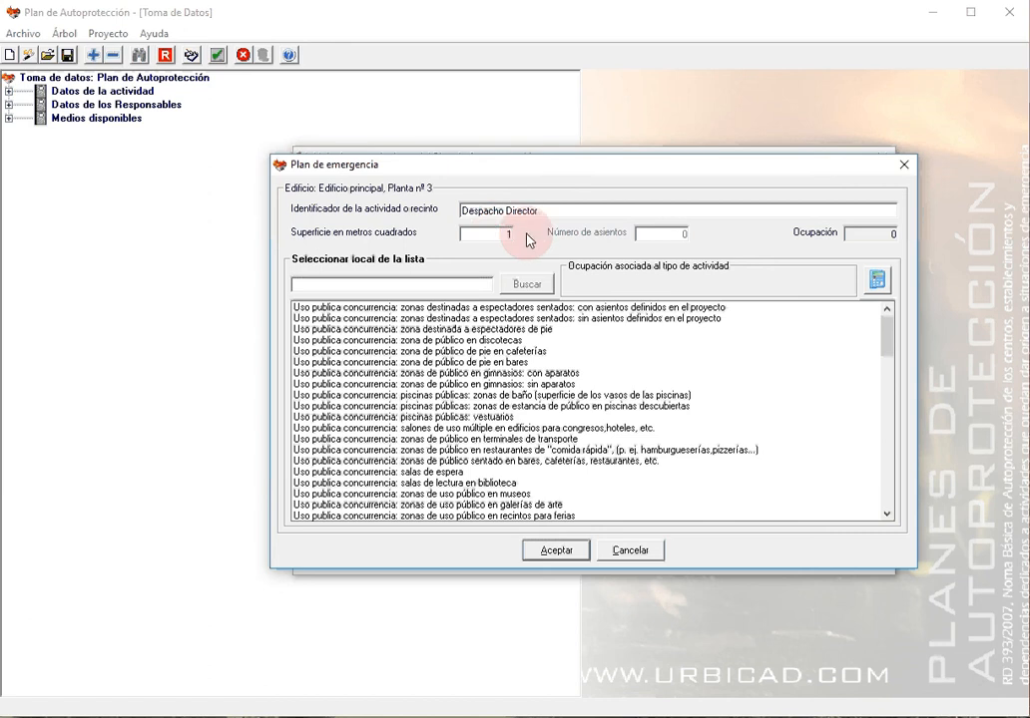
Search the premises types for "despacho", classify the director's office as "Uso docente: Despachos" and add it to Planta Segunda.
left_click(456, 286)
type("despacho")
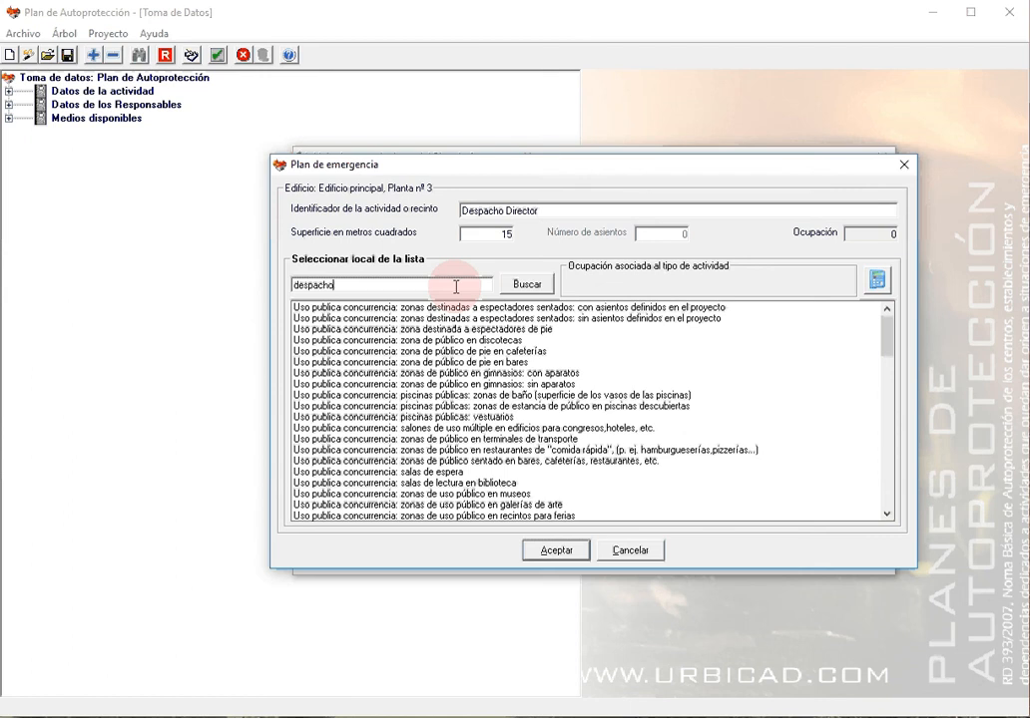
left_click(529, 285)
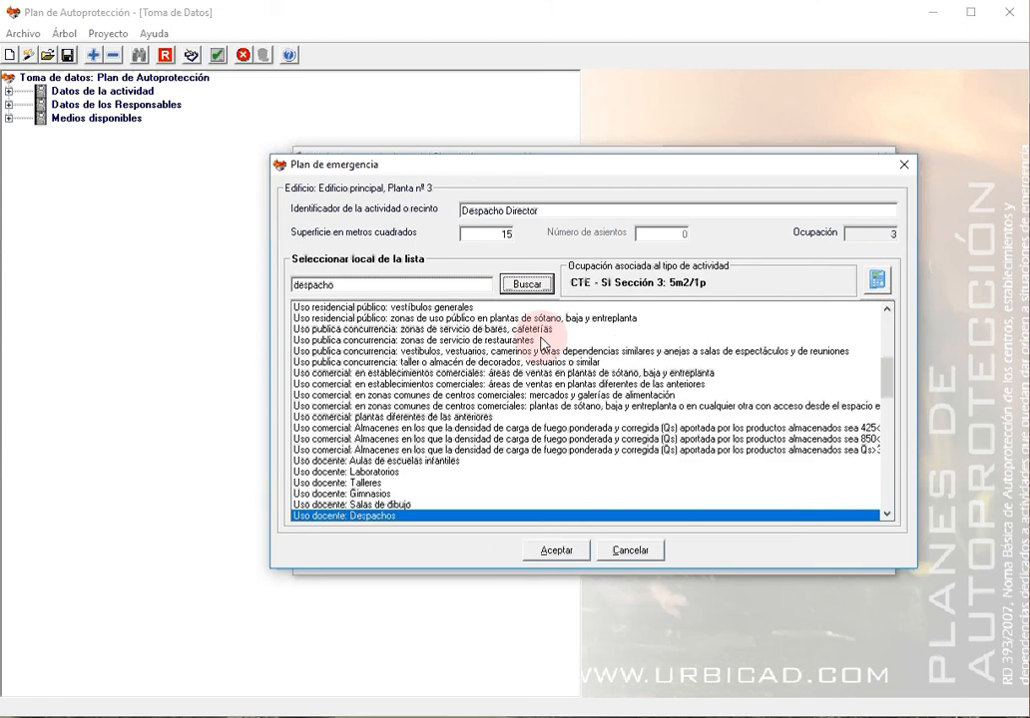
left_click(458, 516)
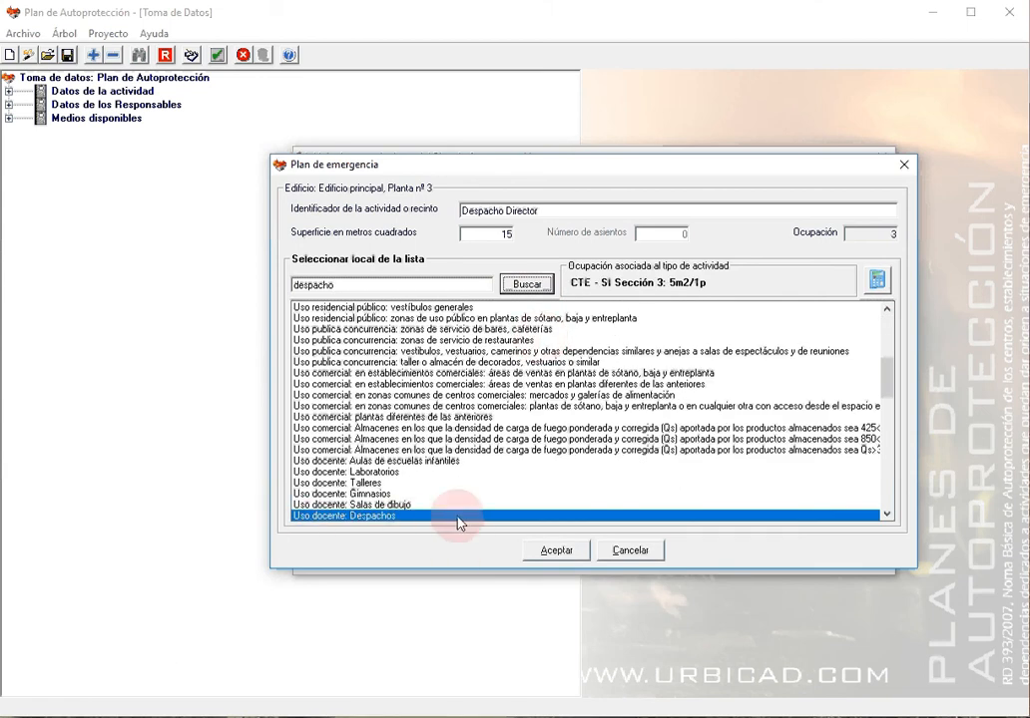
scroll(589, 299, "down", 1)
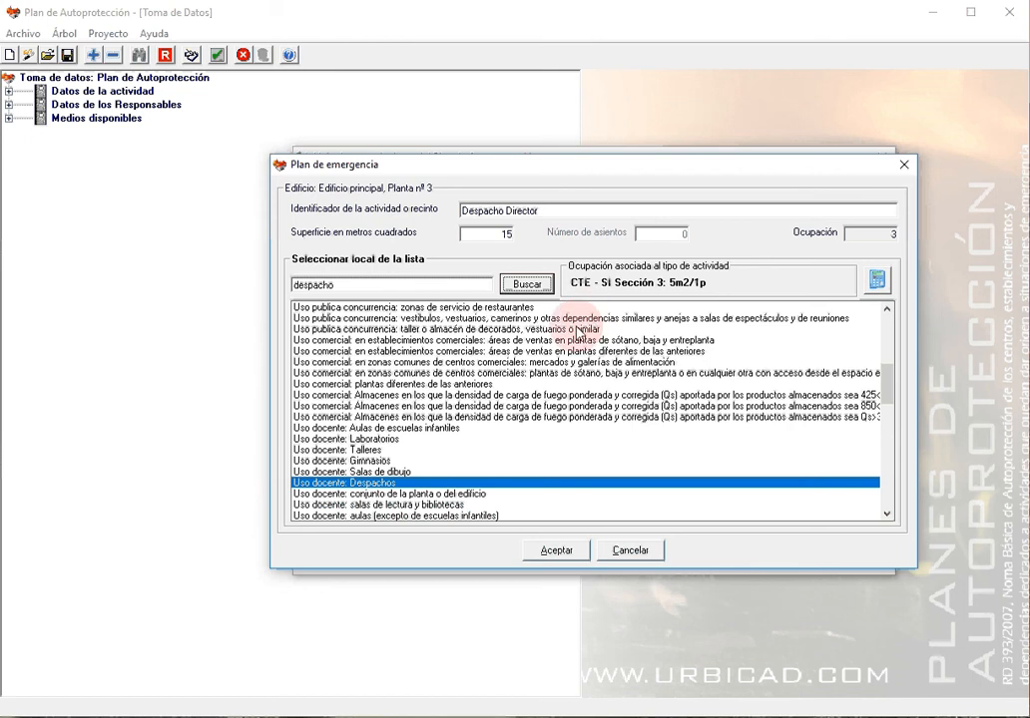
left_click(529, 285)
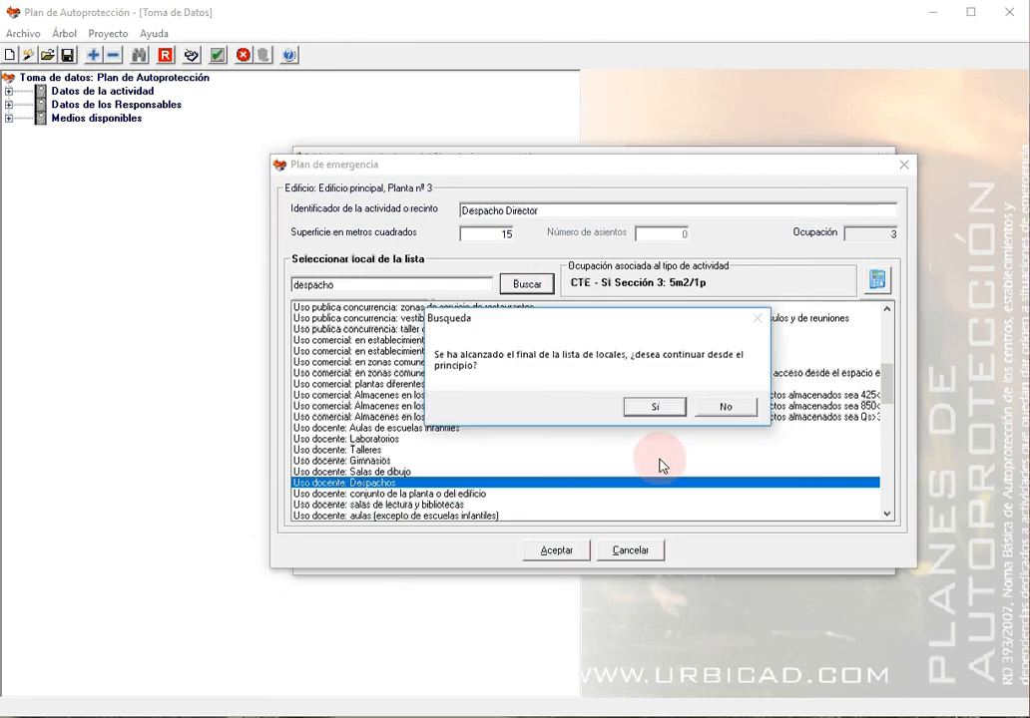
left_click(722, 408)
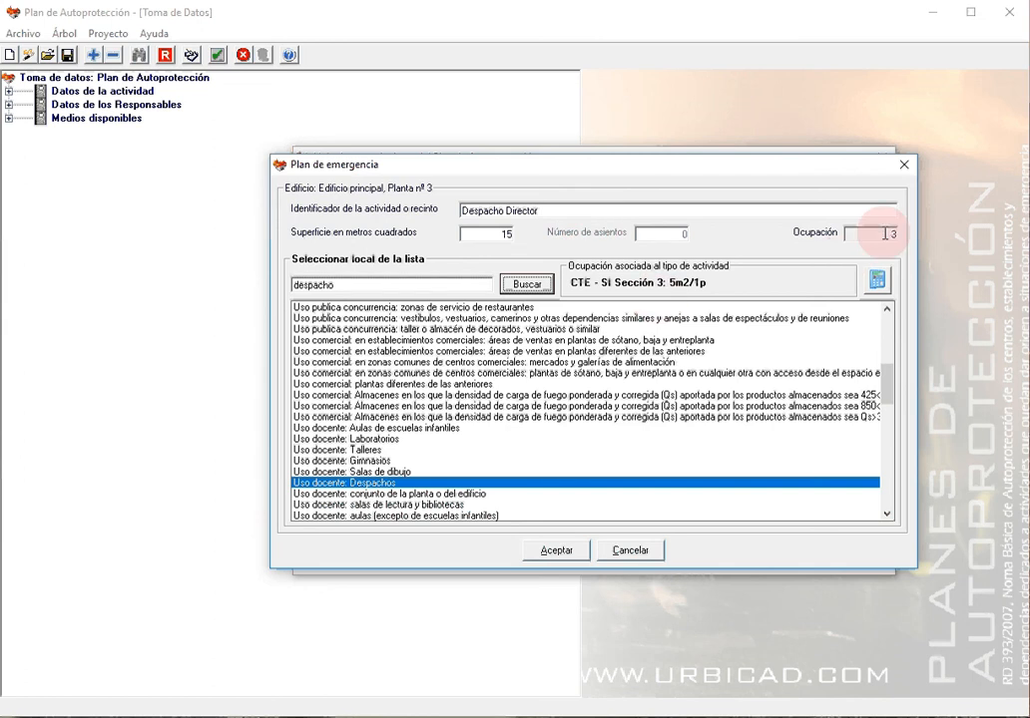
left_click(556, 552)
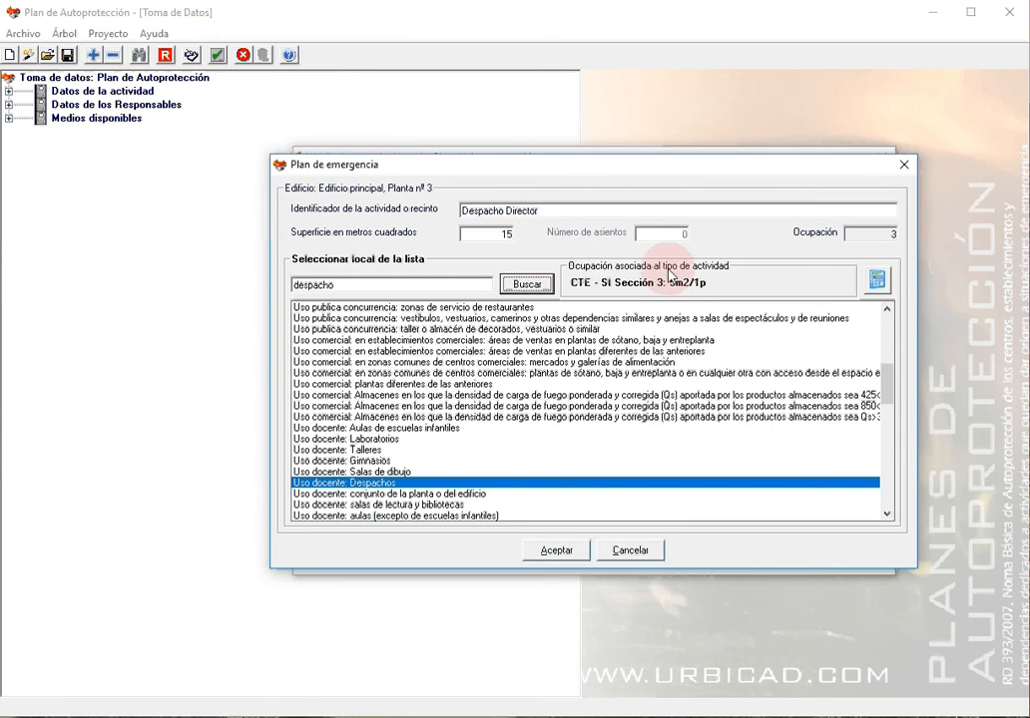
left_click(556, 551)
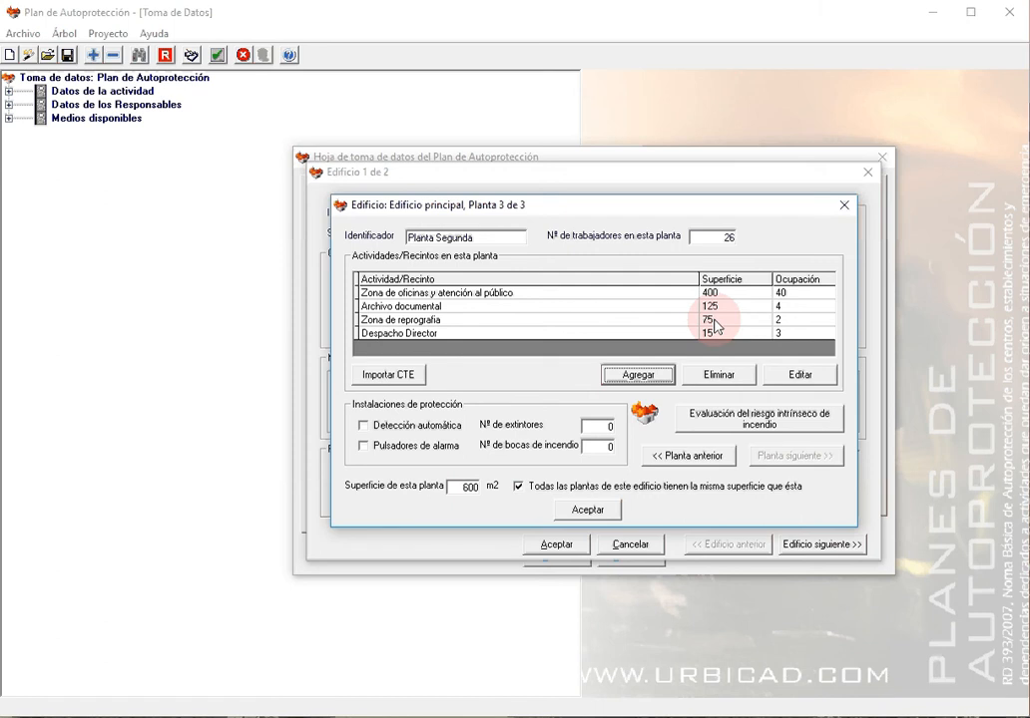
Accept the floor data, the Edificio principal data and the whole data sheet, returning to the project tree.
left_click(587, 509)
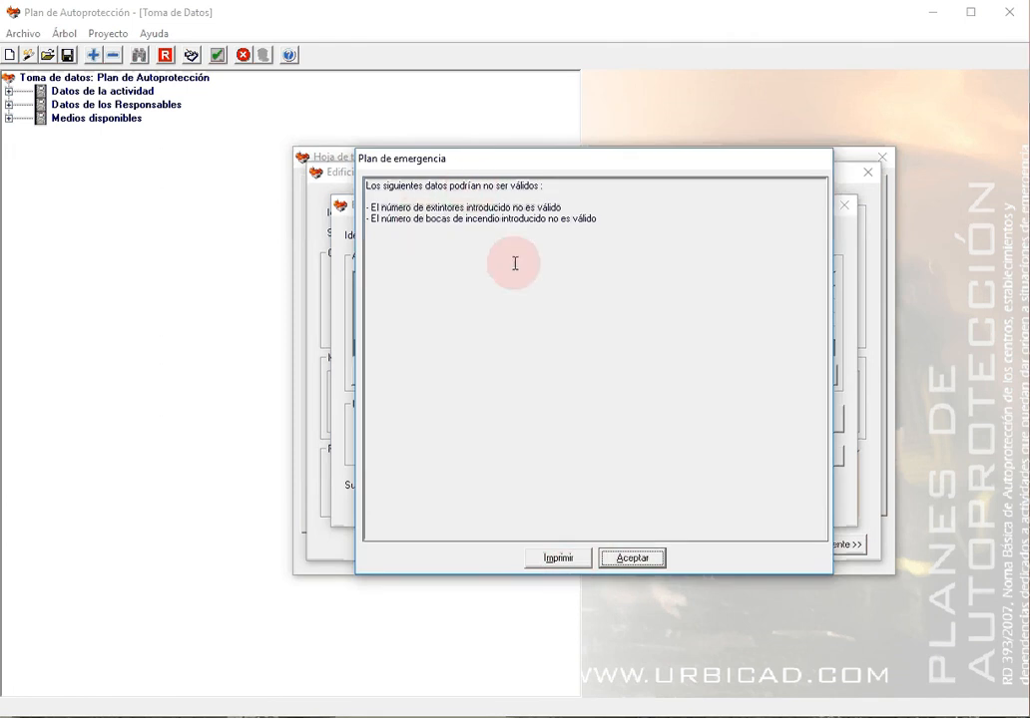
left_click(630, 557)
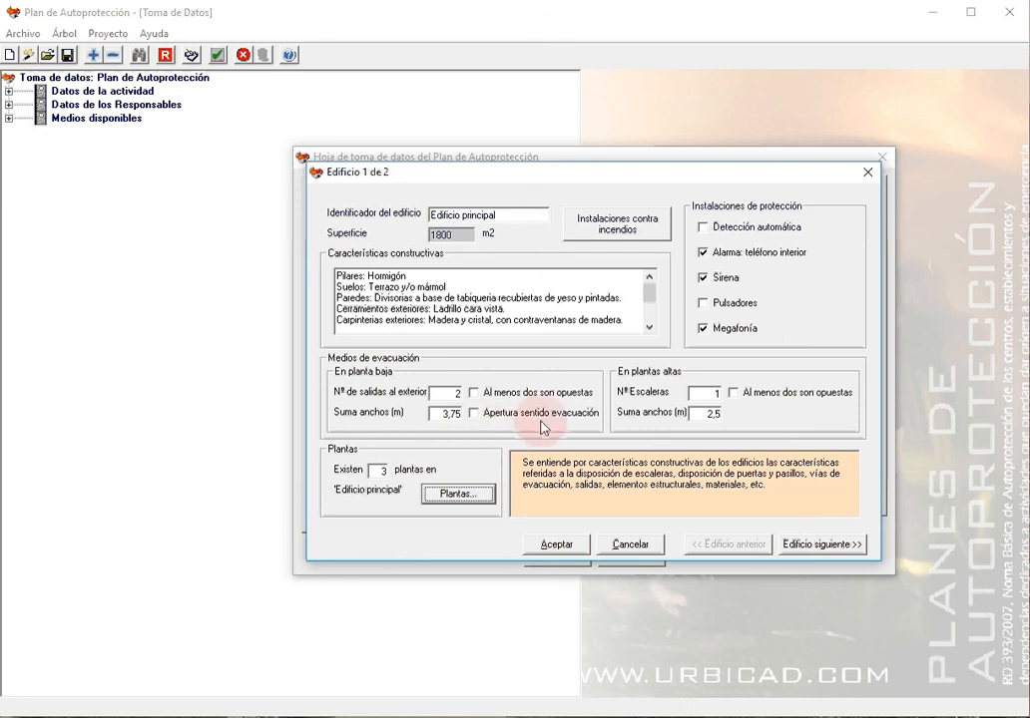
left_click(555, 545)
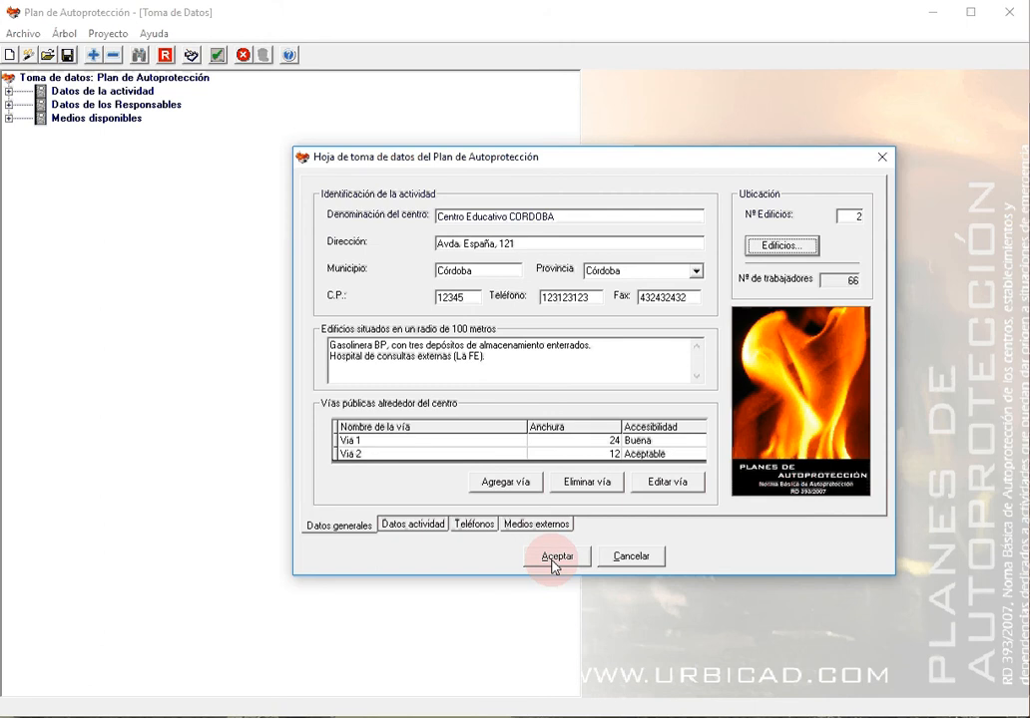
left_click(551, 559)
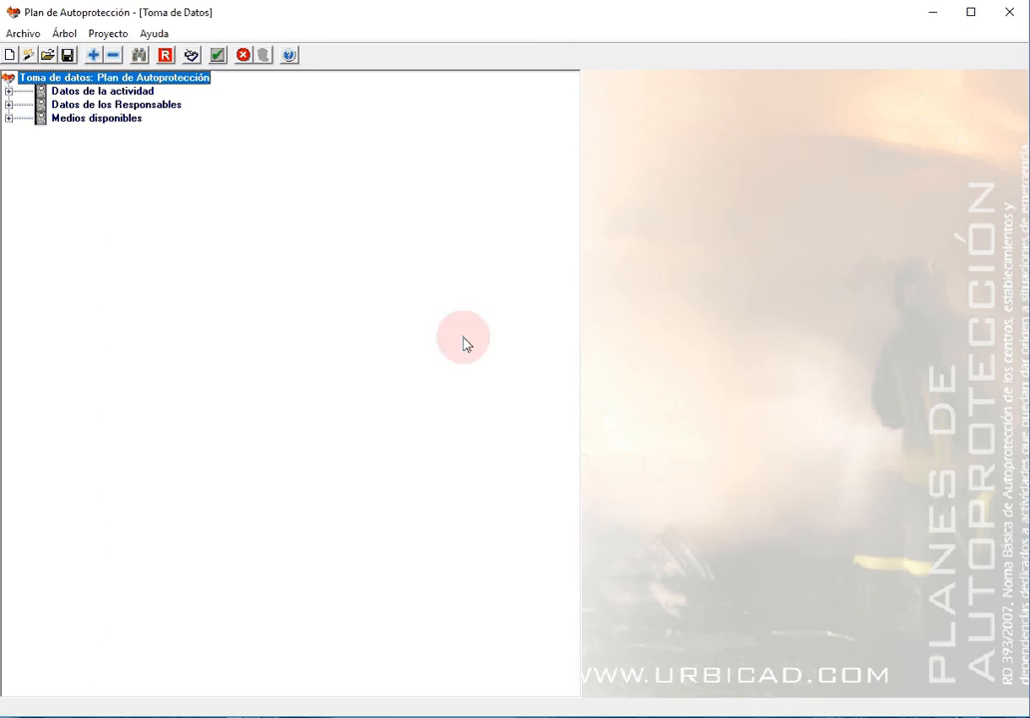
Expand Datos de la actividad and view the postal address document of the activity, leaving it without changes.
left_click(8, 91)
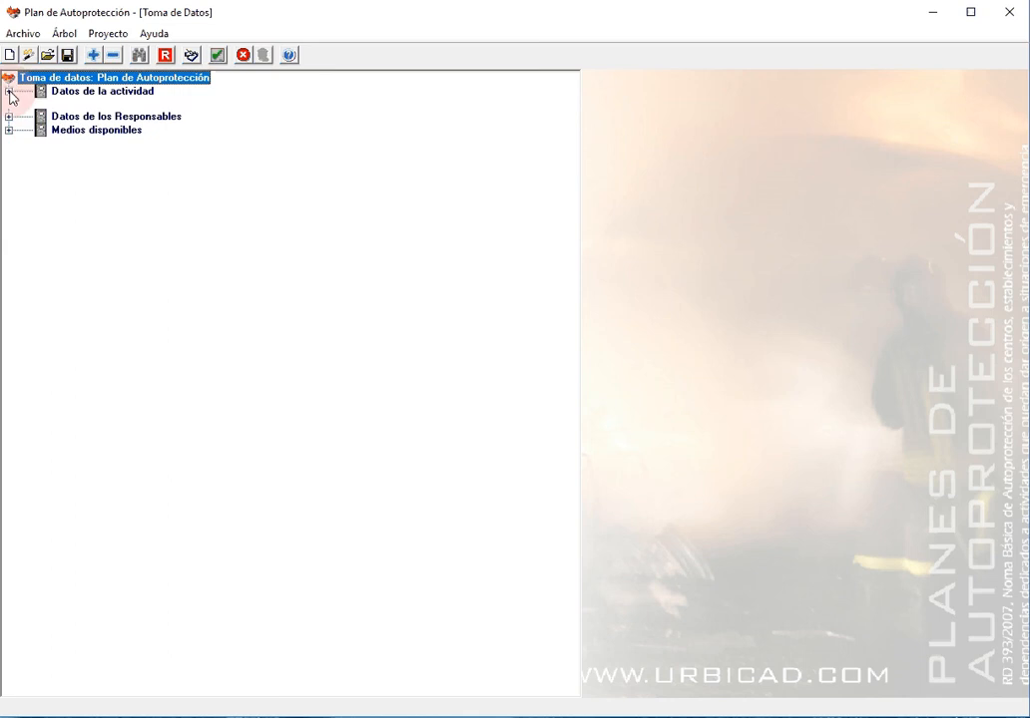
left_click(94, 103)
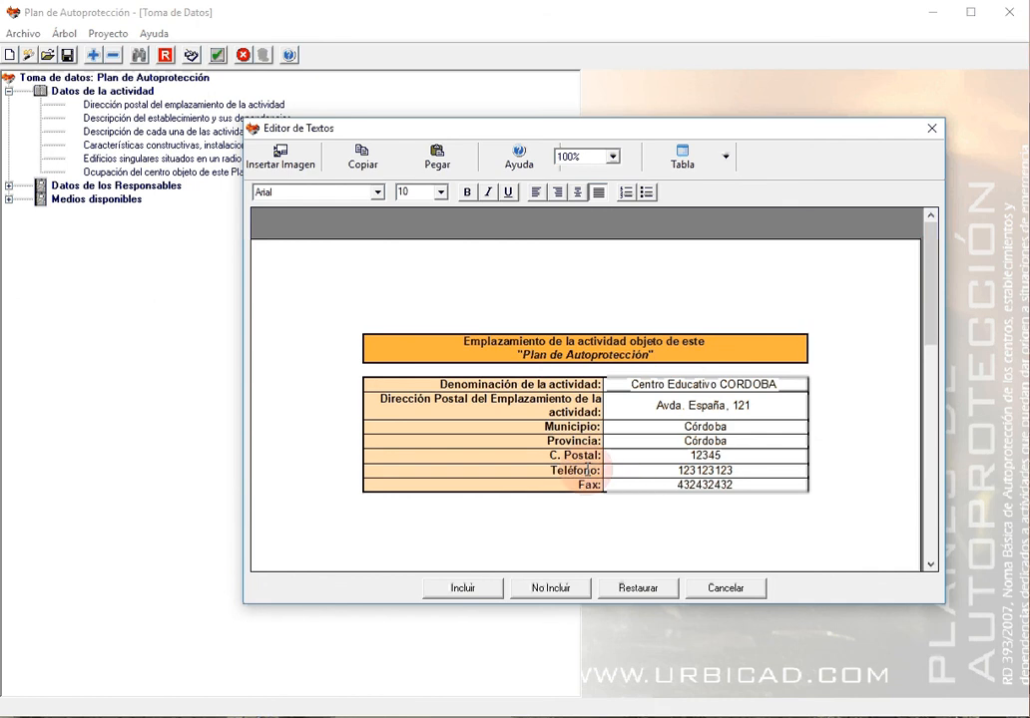
left_click(728, 587)
Review the activities listed per floor in "Descripción del establecimiento y sus dependencias" and mark that document as not included.
double_click(148, 124)
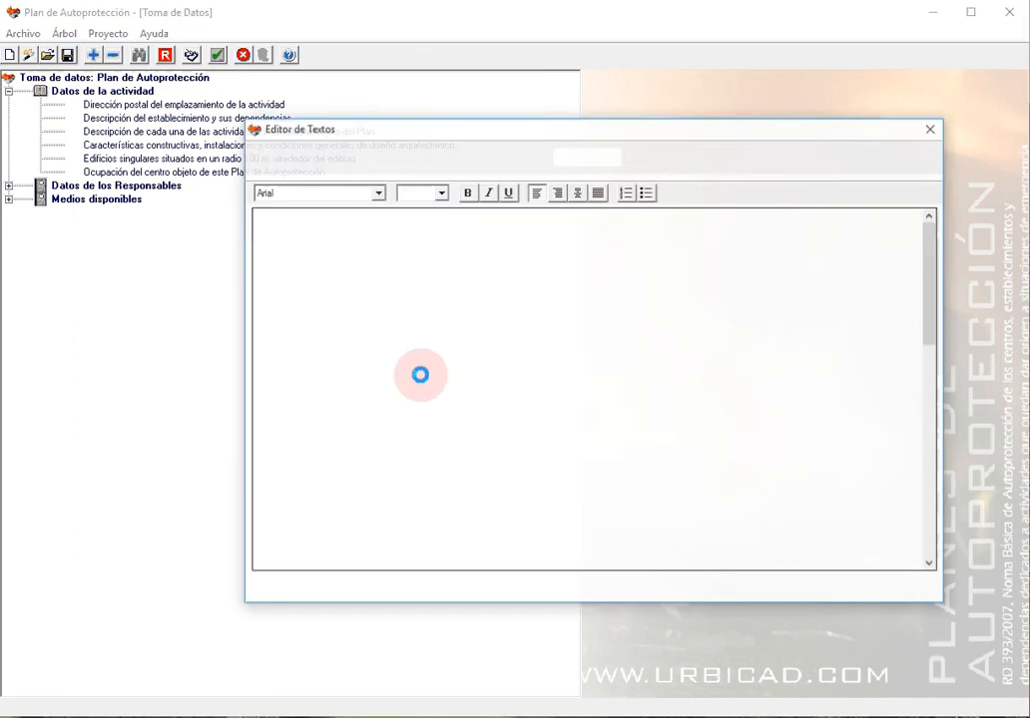
scroll(597, 433, "down", 3)
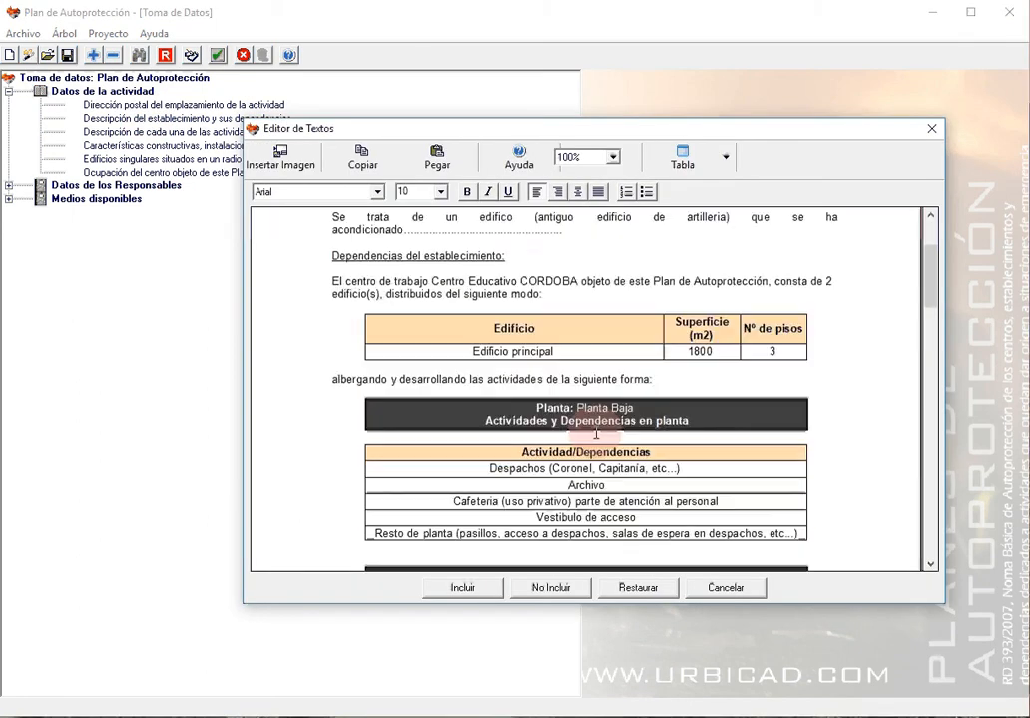
scroll(597, 432, "down", 3)
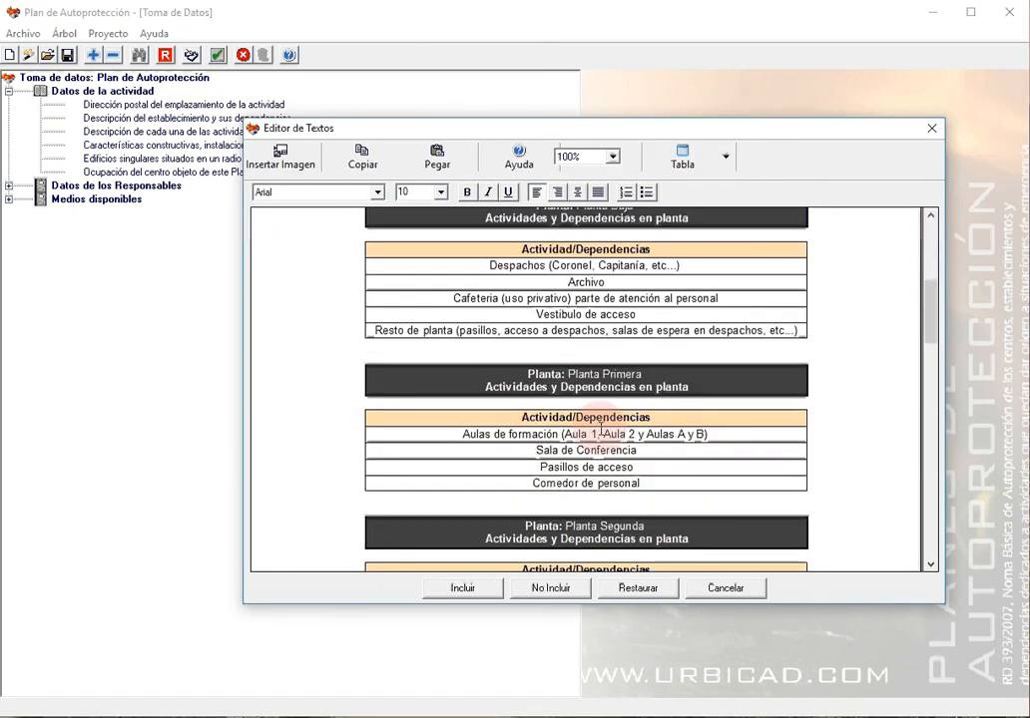
scroll(599, 431, "down", 5)
scroll(600, 429, "down", 2)
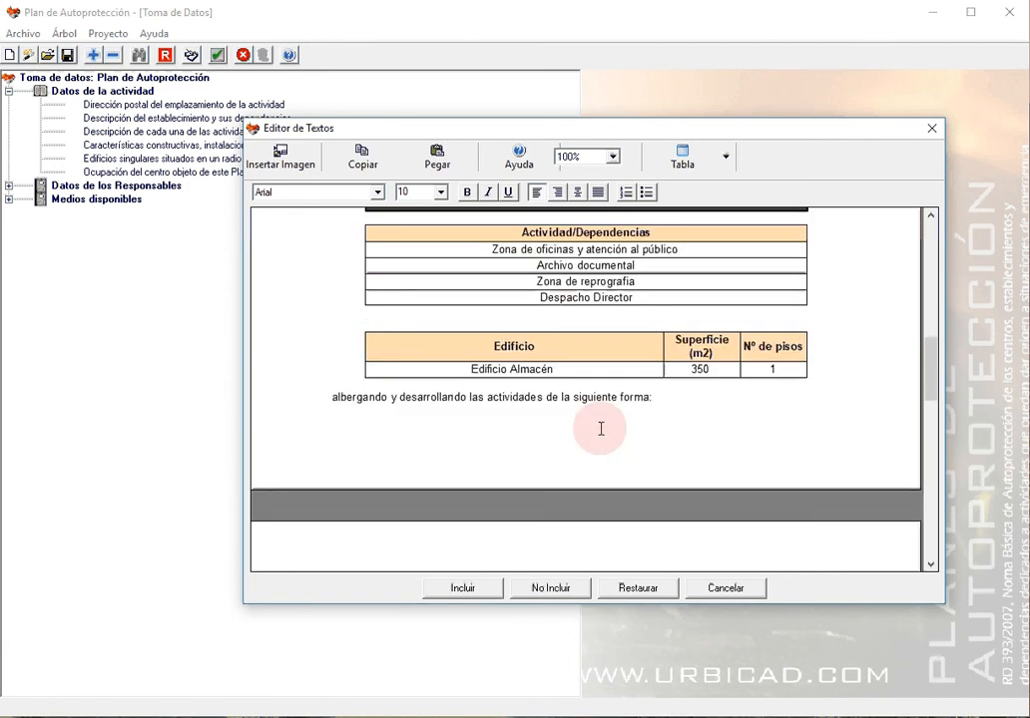
scroll(600, 427, "down", 3)
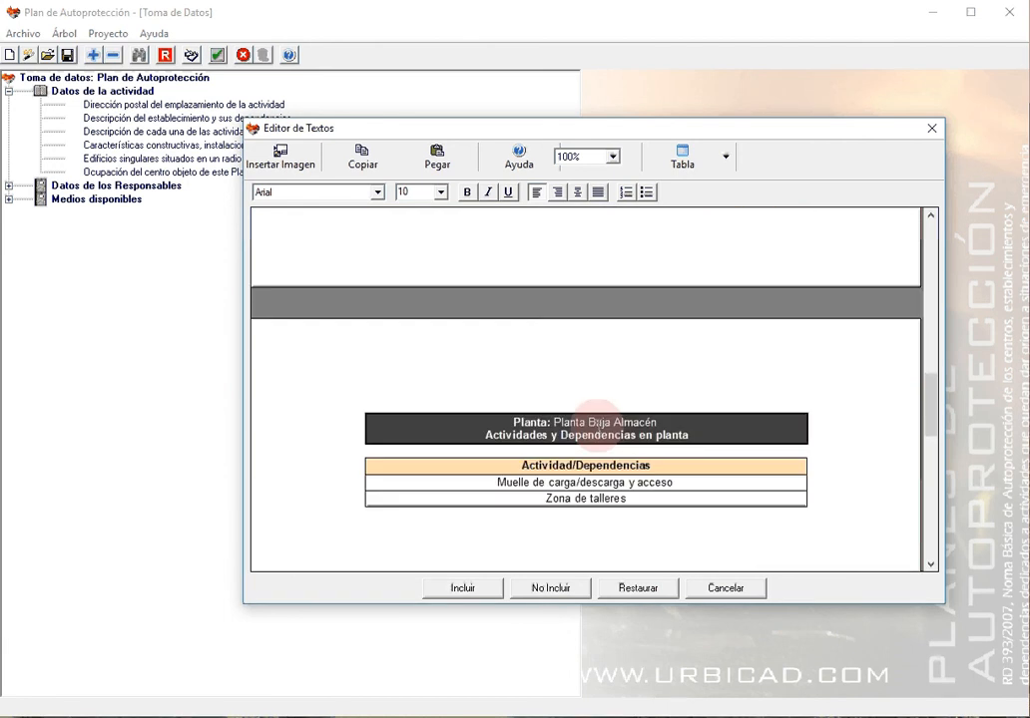
scroll(599, 425, "down", 3)
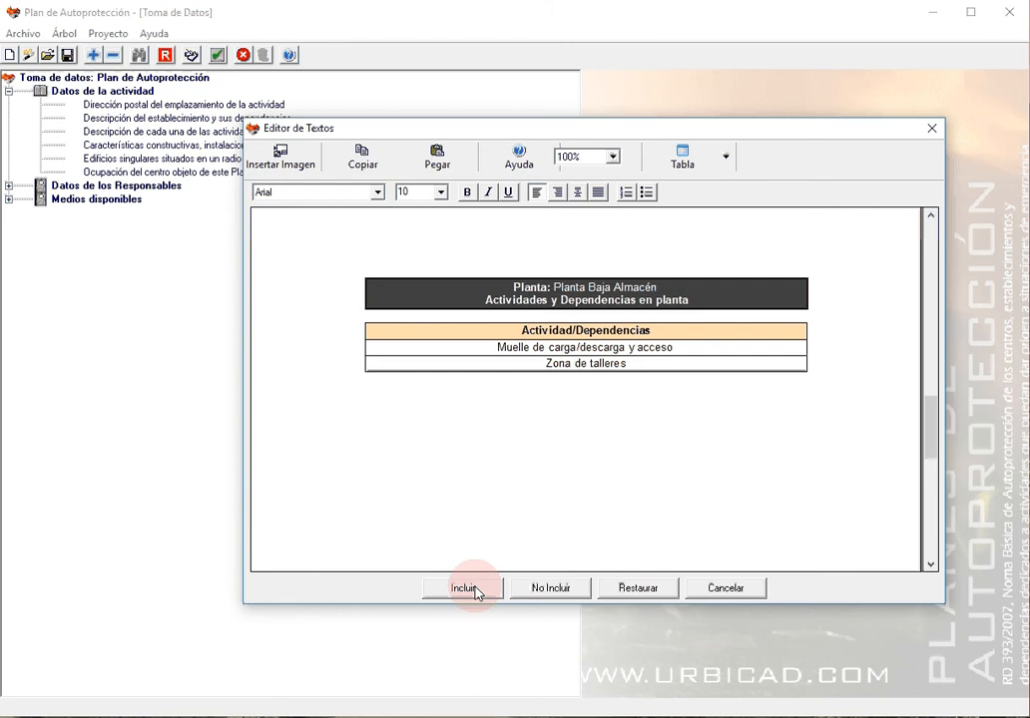
left_click(538, 591)
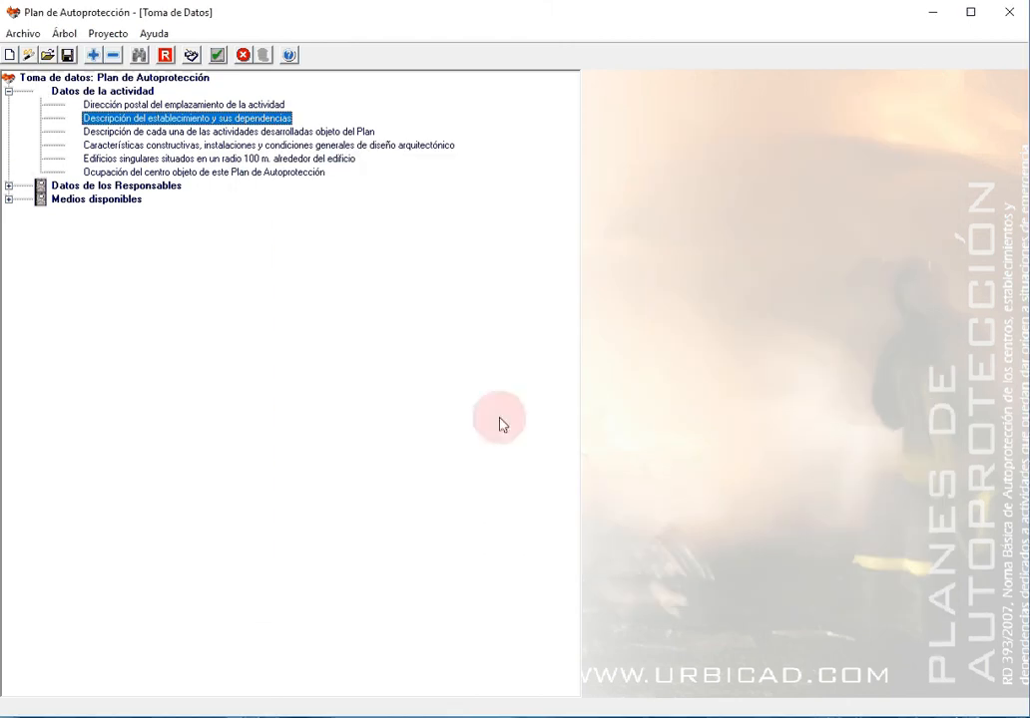
Expand the Datos de los Responsables section of the project tree and save the project.
left_click(9, 187)
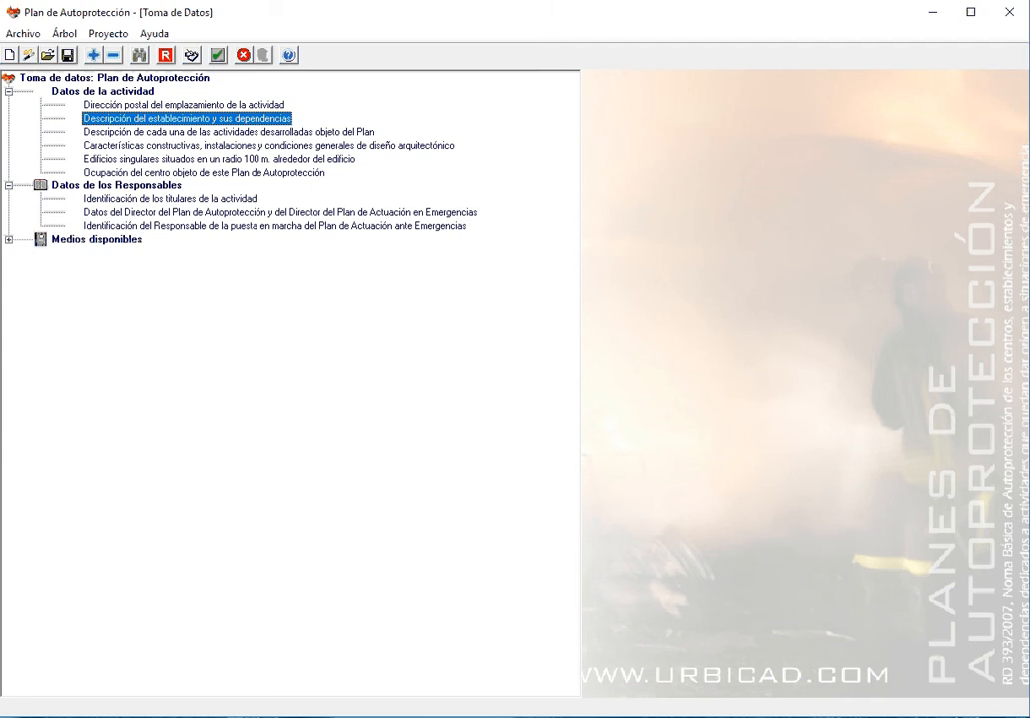
left_click(24, 36)
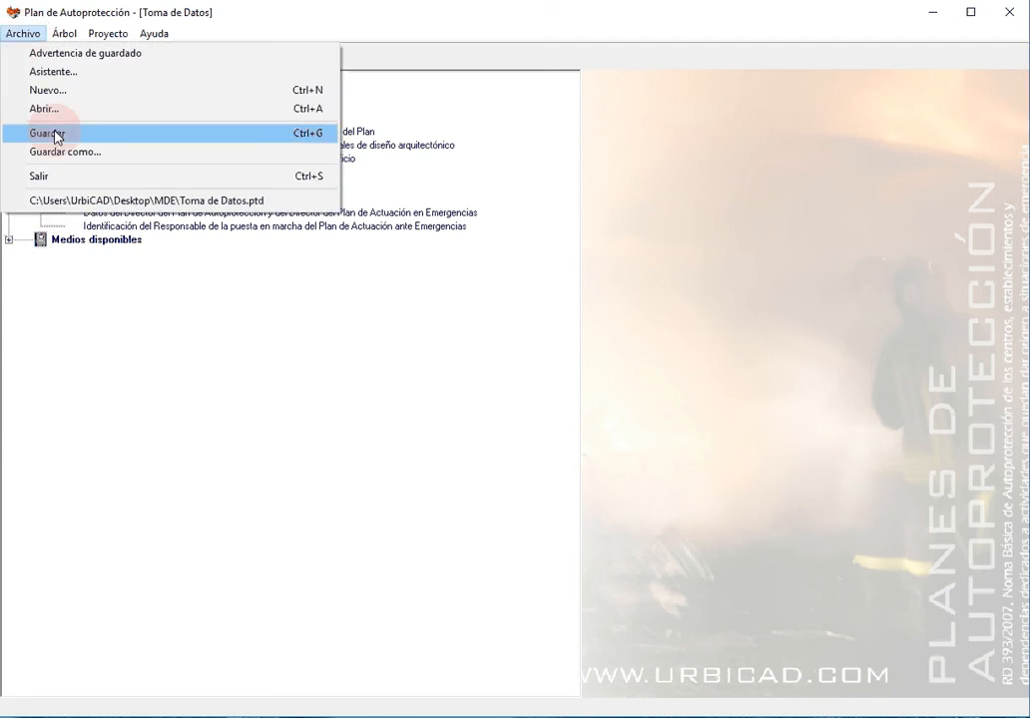